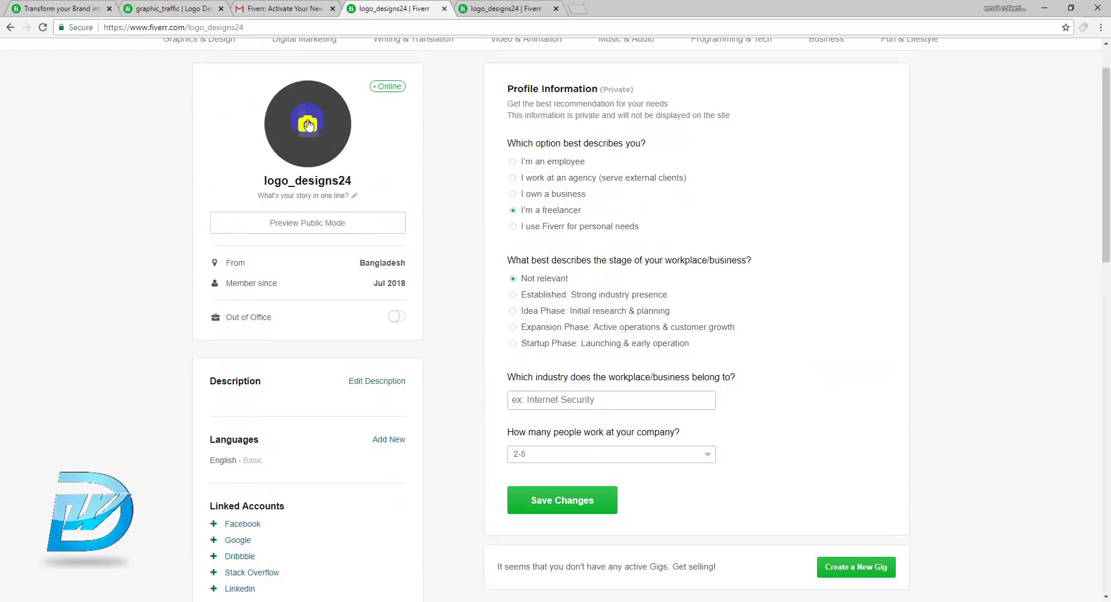
# Step: Search Google Images for "graphics design icon" in a new browser tab
pyautogui.click(578, 9)
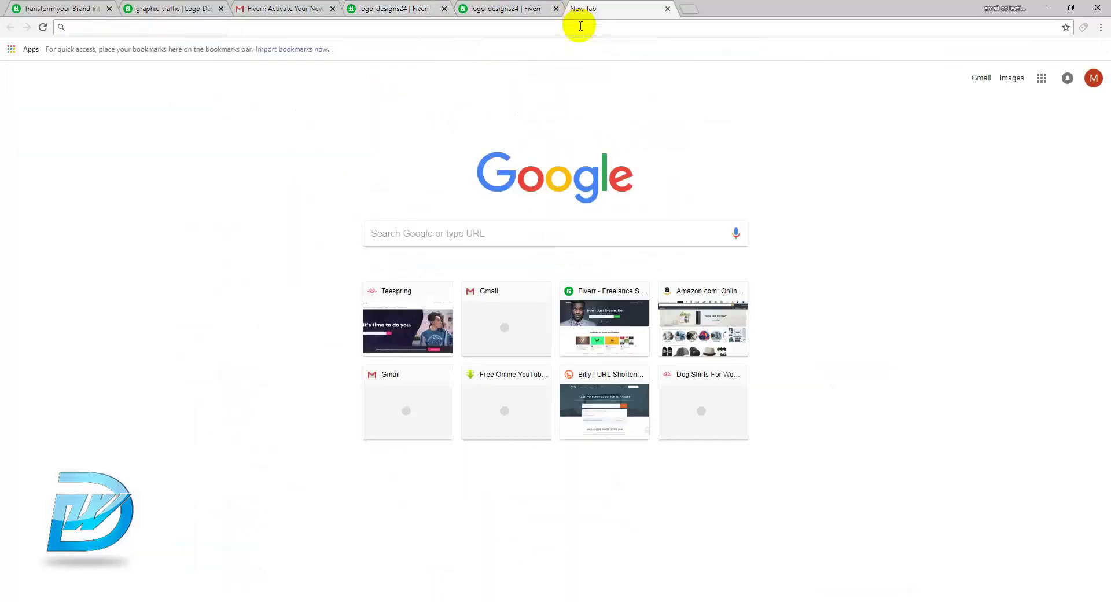
pyautogui.write('design icon')
pyautogui.press('Return')
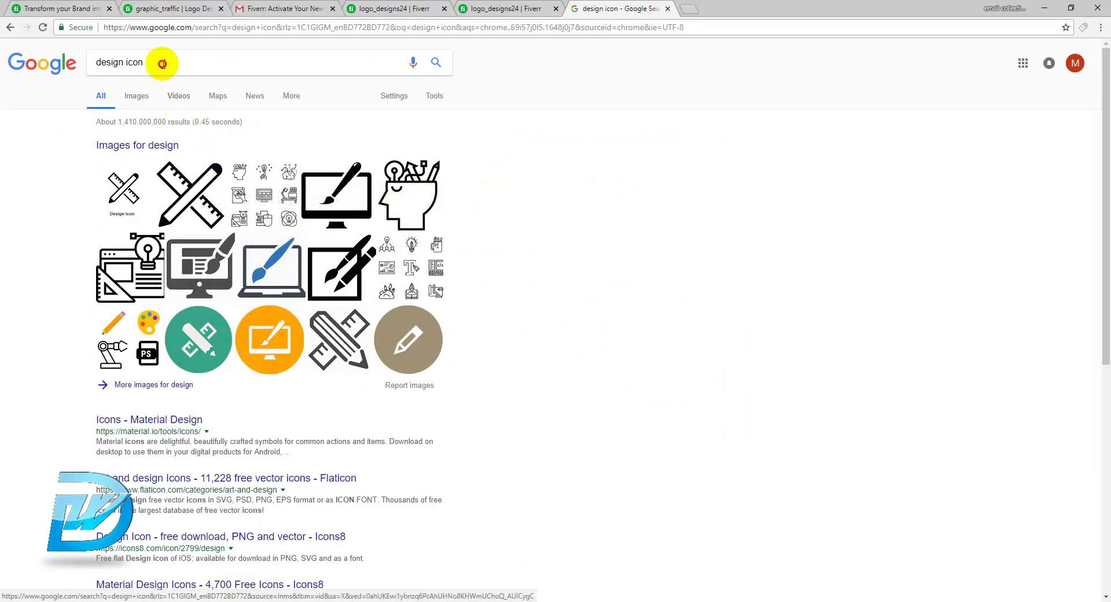
pyautogui.moveTo(163, 62); pyautogui.dragTo(64, 54)
pyautogui.write('graphics design icon')
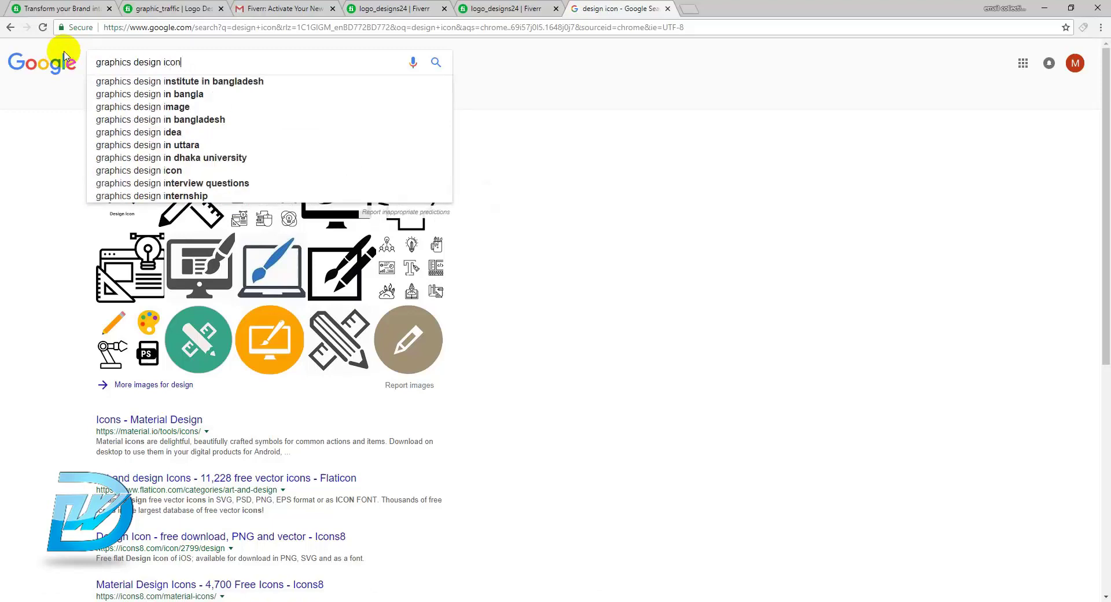
pyautogui.press('Return')
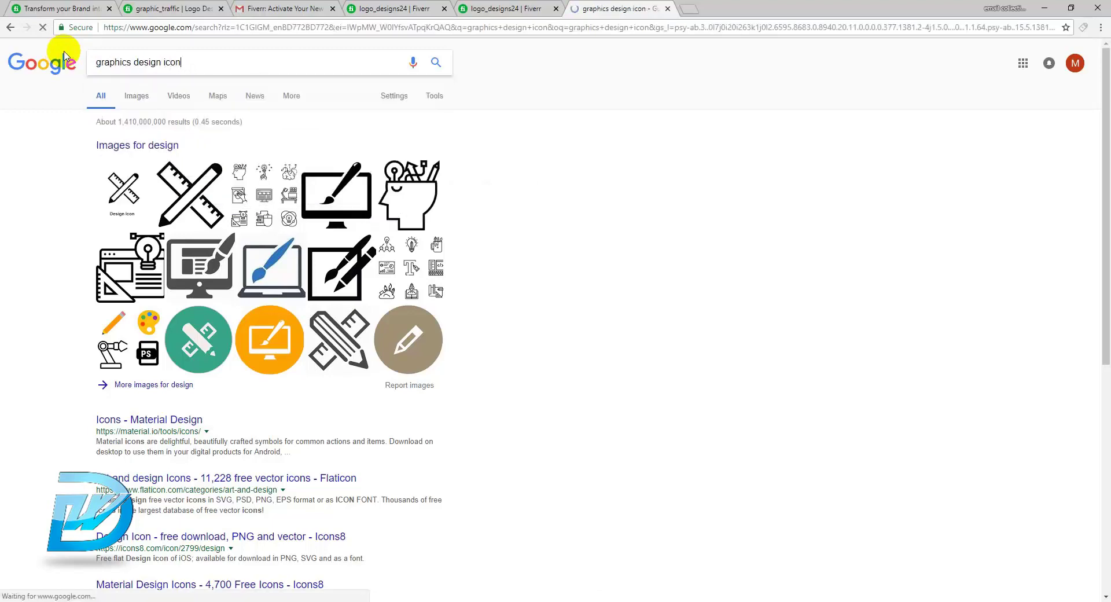
pyautogui.click(138, 98)
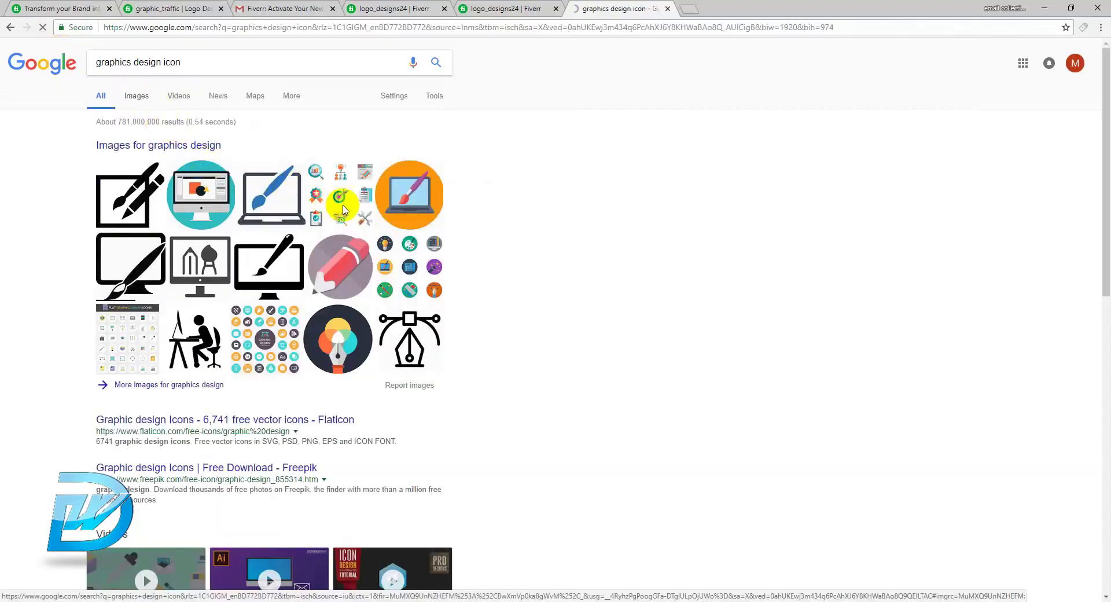
# Step: Preview icon candidates and open the related kisspng version of the blue cup holding a pen, ruler and brush
pyautogui.click(478, 209)
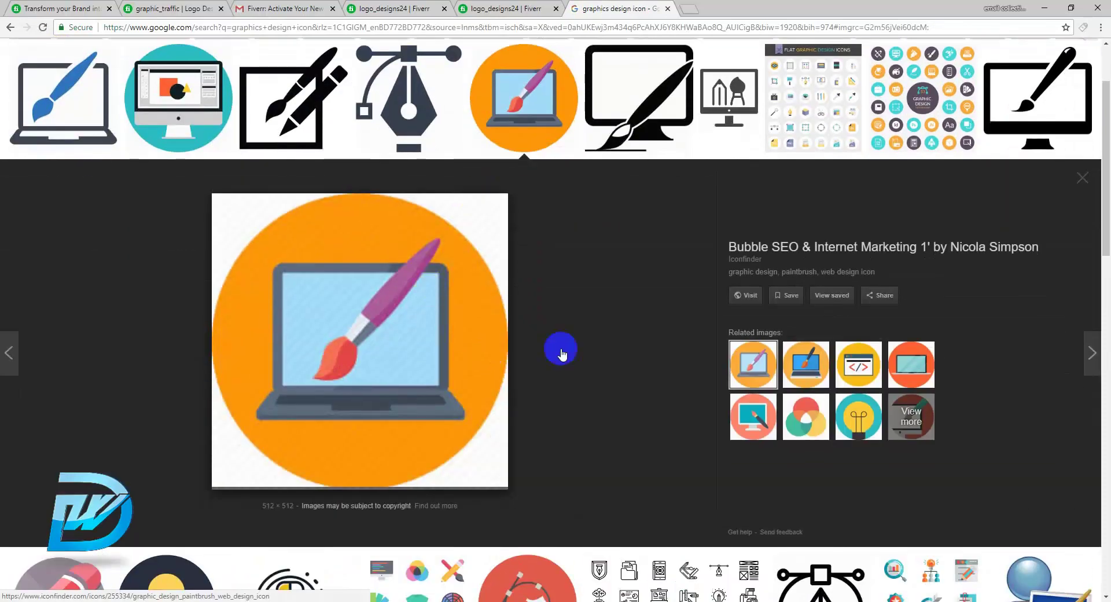
pyautogui.click(78, 106)
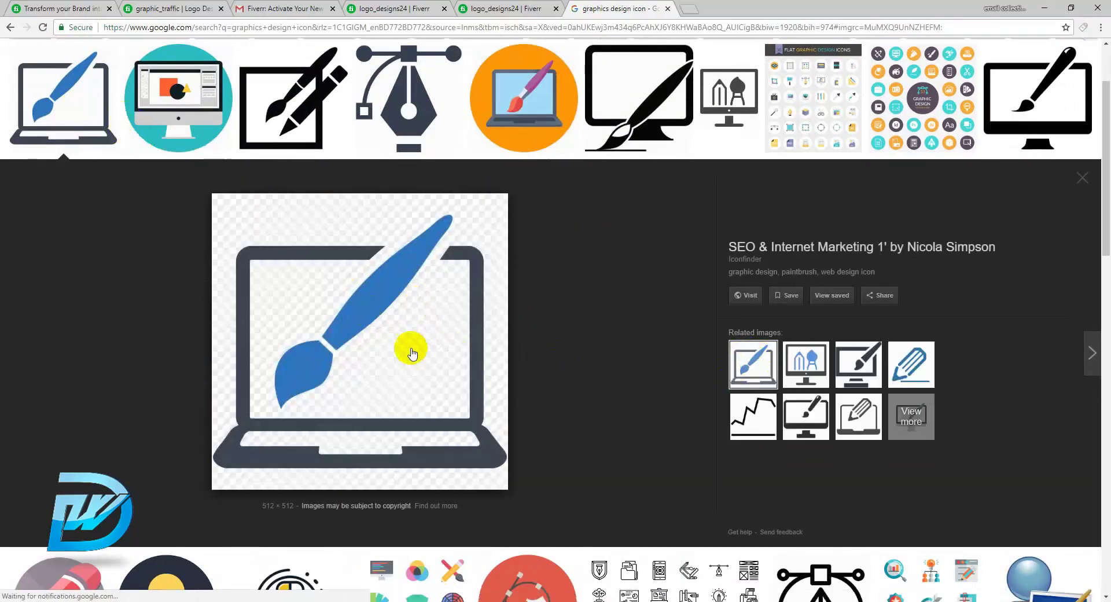
pyautogui.scroll(-7, 546, 219)
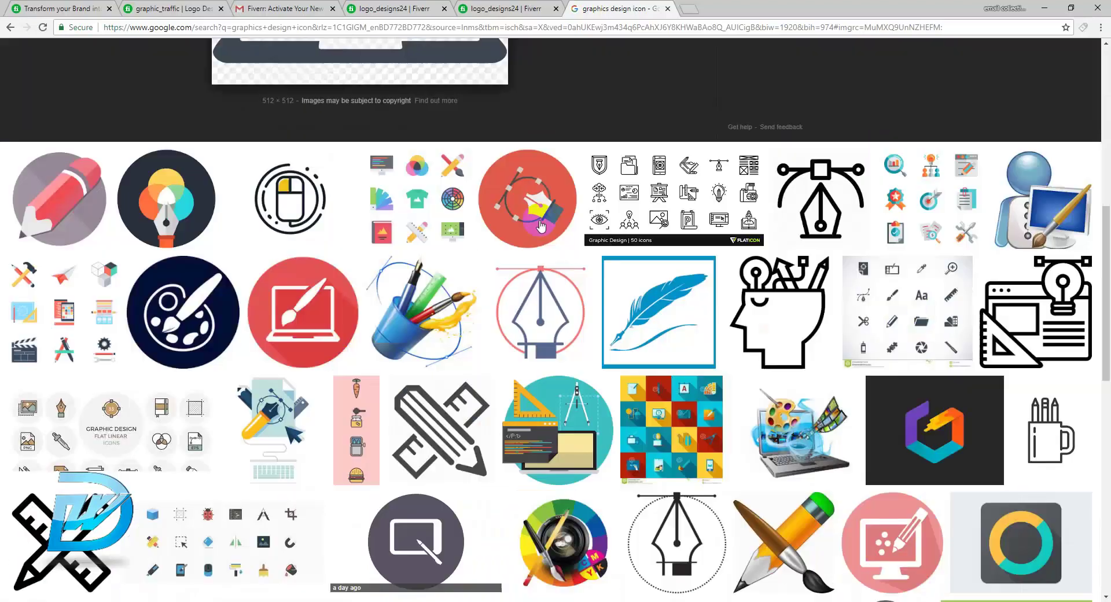
pyautogui.click(439, 326)
pyautogui.rightClick(364, 361)
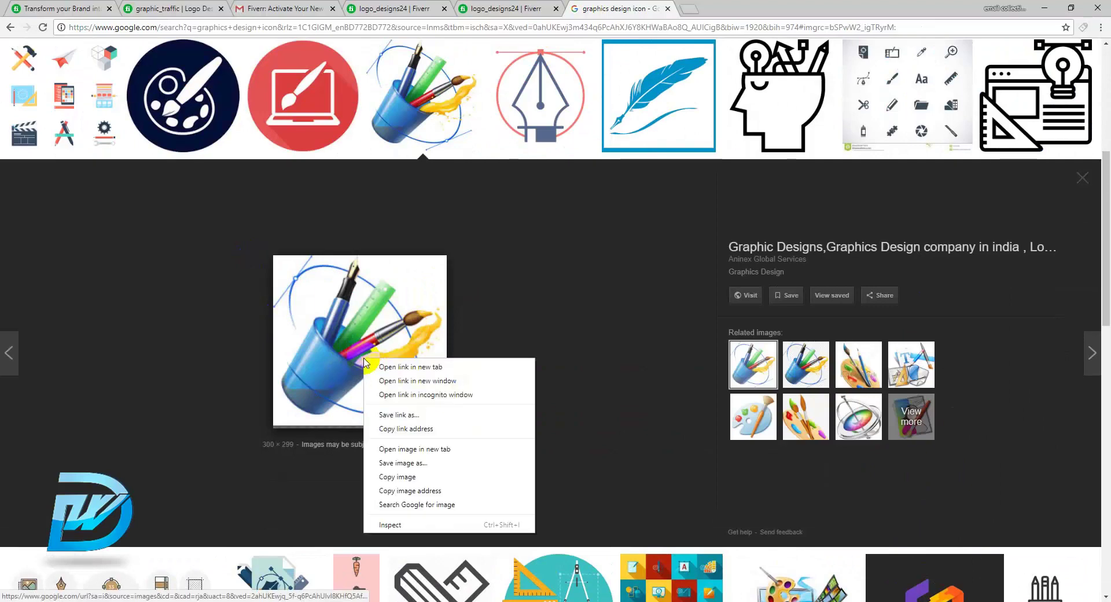
pyautogui.click(806, 363)
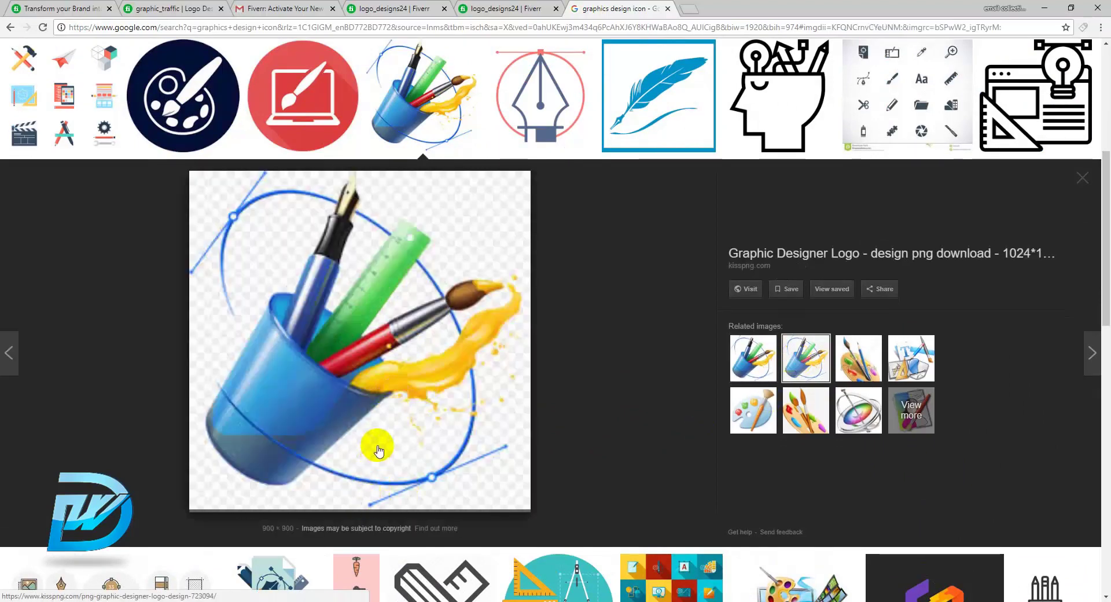
# Step: Save the previewed graphic designer cup image to the Desktop as a JPEG under its suggested file name
pyautogui.rightClick(362, 460)
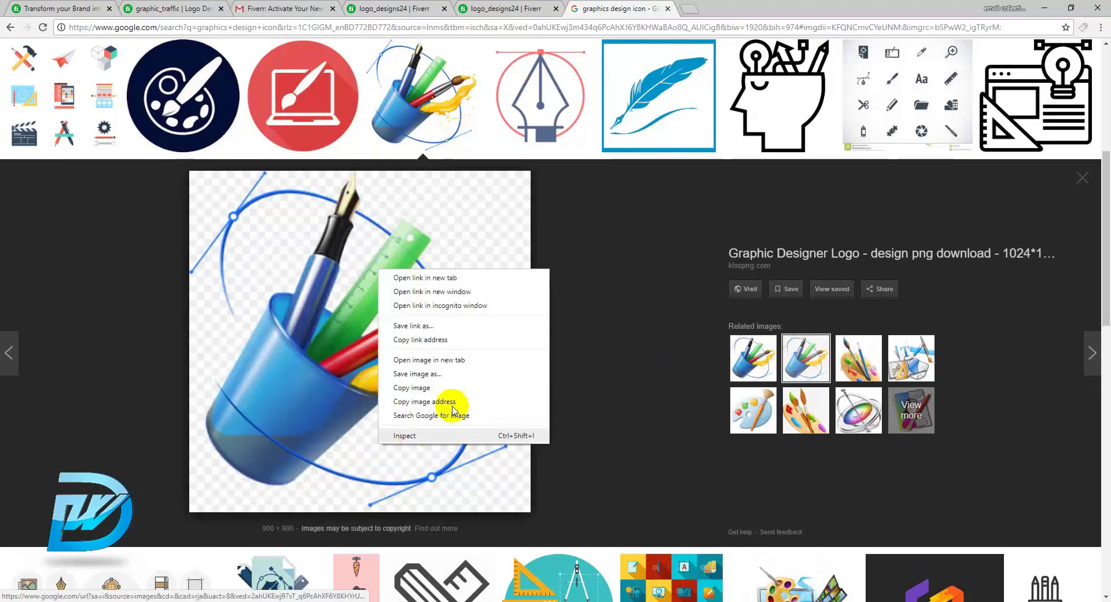
pyautogui.click(444, 371)
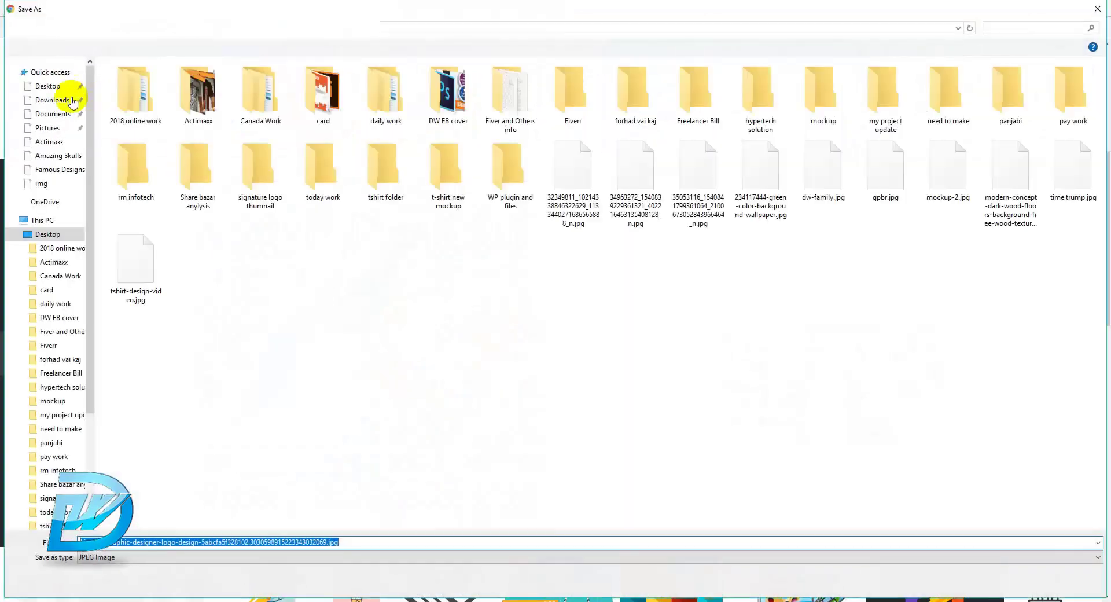
pyautogui.click(1012, 582)
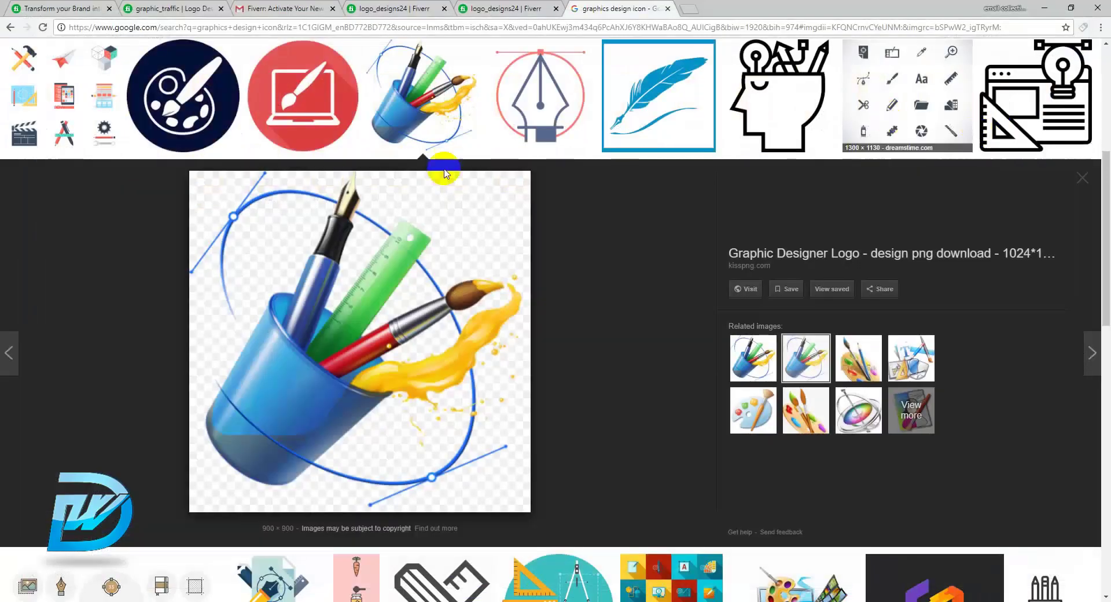
# Step: Return to the Fiverr profile and try to set the saved kisspng-graphic-designer-logo-design image as the profile picture
pyautogui.click(479, 3)
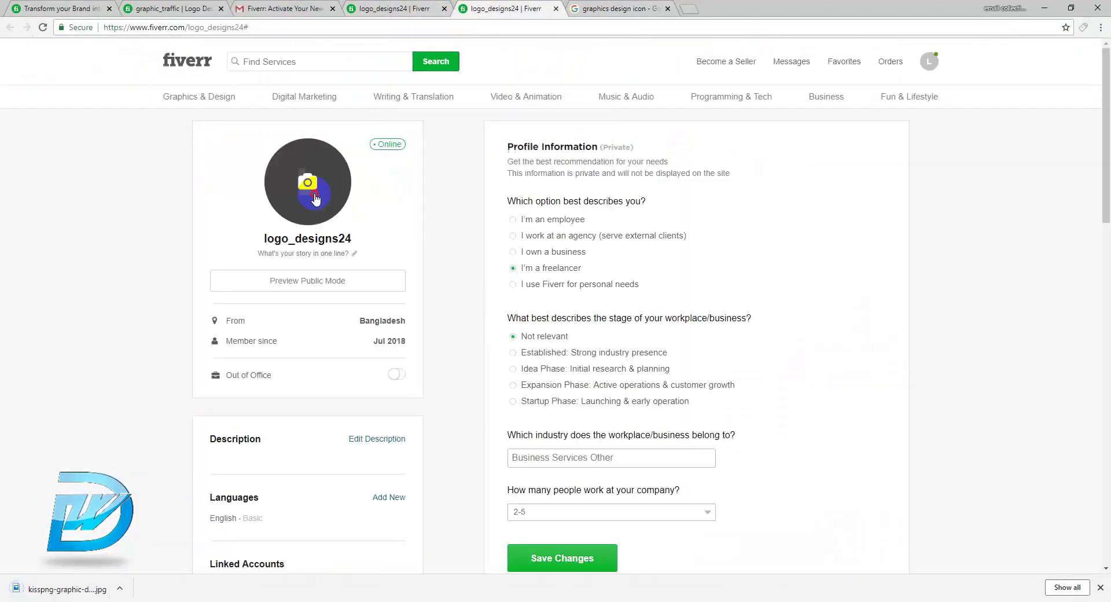
pyautogui.click(304, 188)
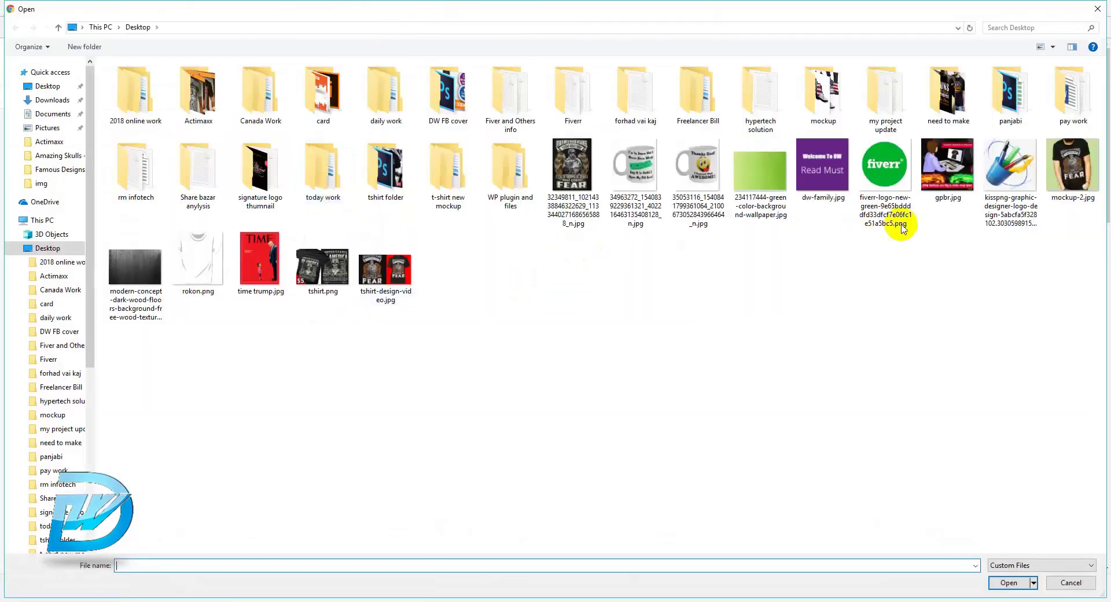
pyautogui.click(1018, 194)
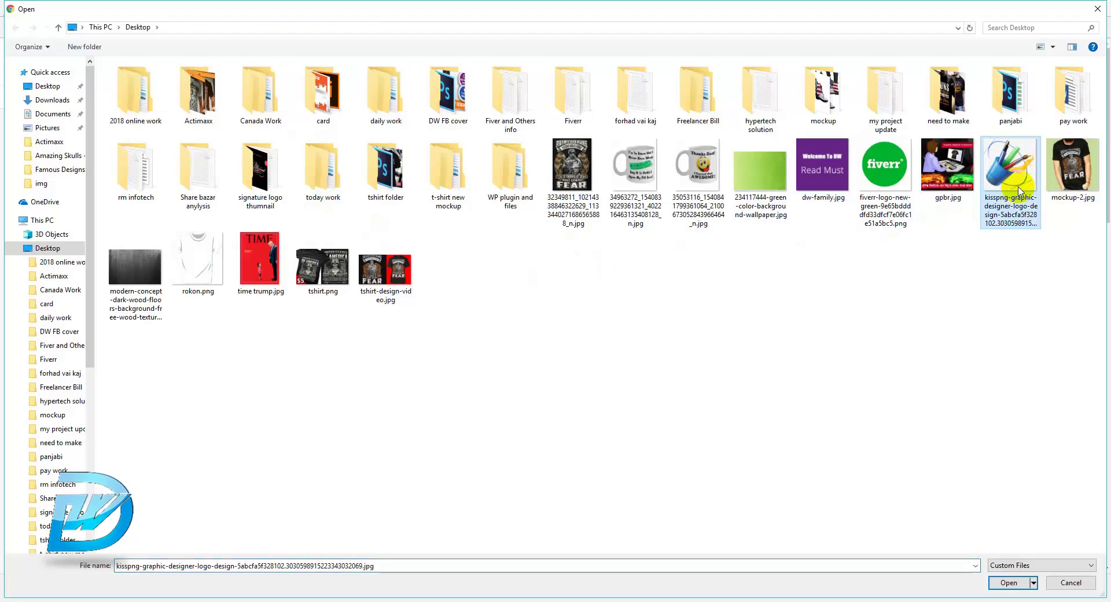
pyautogui.doubleClick(1018, 194)
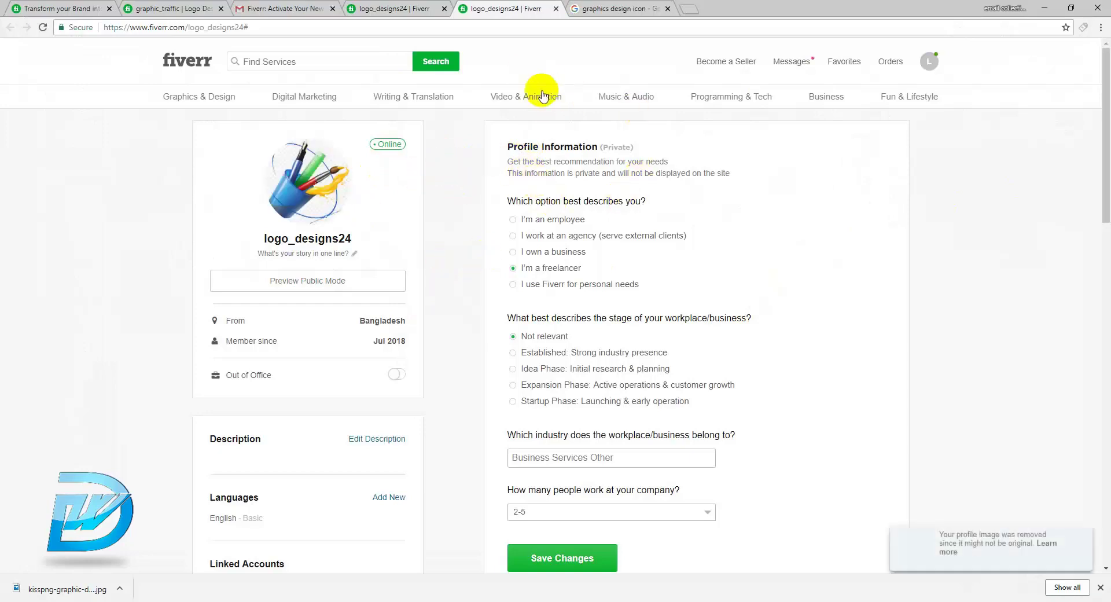
# Step: Check the account notifications and read the alert about the profile image
pyautogui.click(790, 59)
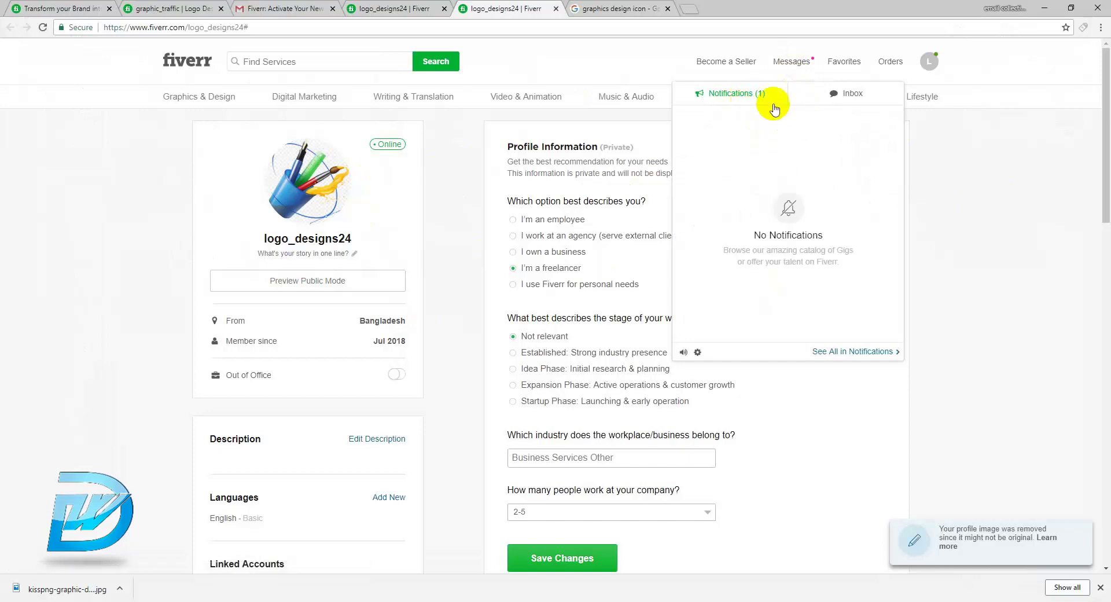
pyautogui.click(942, 210)
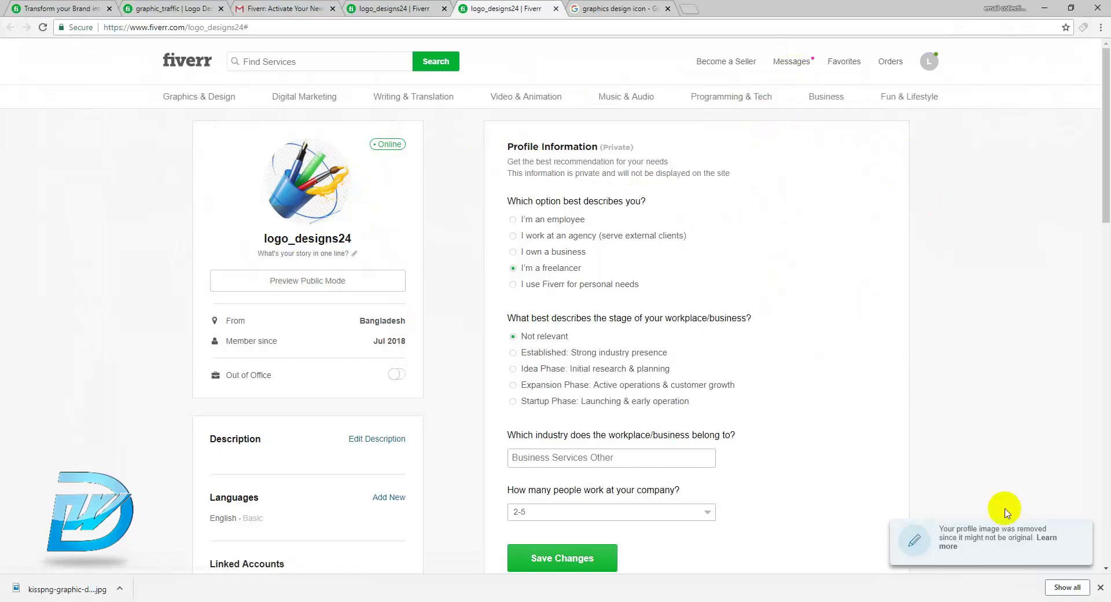
pyautogui.moveTo(1012, 548)
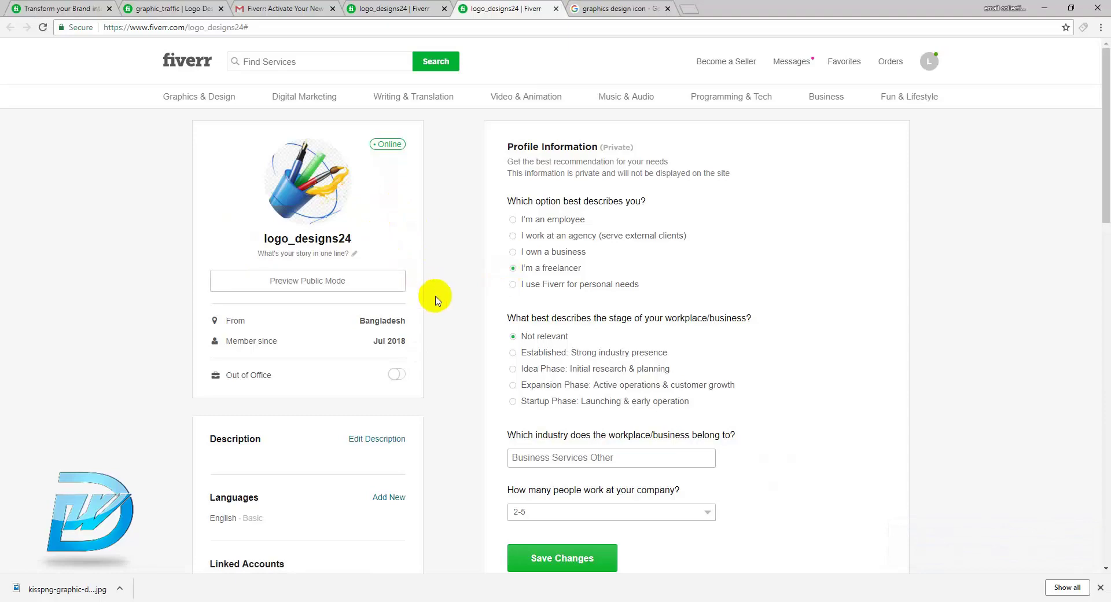
# Step: Open the profile's Edit Description link in a new browser tab
pyautogui.scroll(-4, 435, 300)
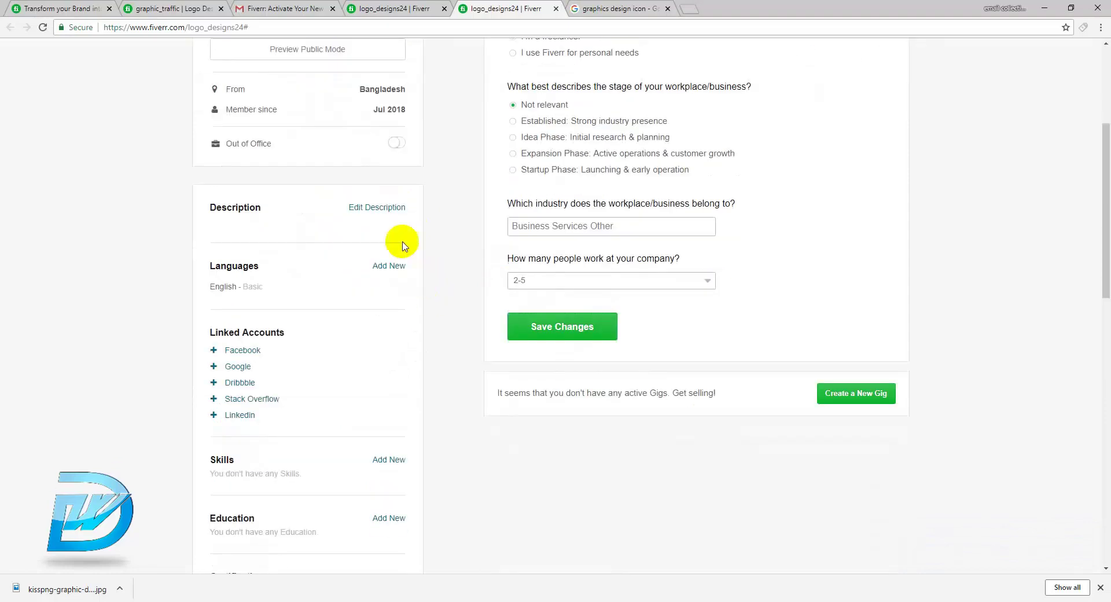
pyautogui.rightClick(408, 202)
pyautogui.click(450, 215)
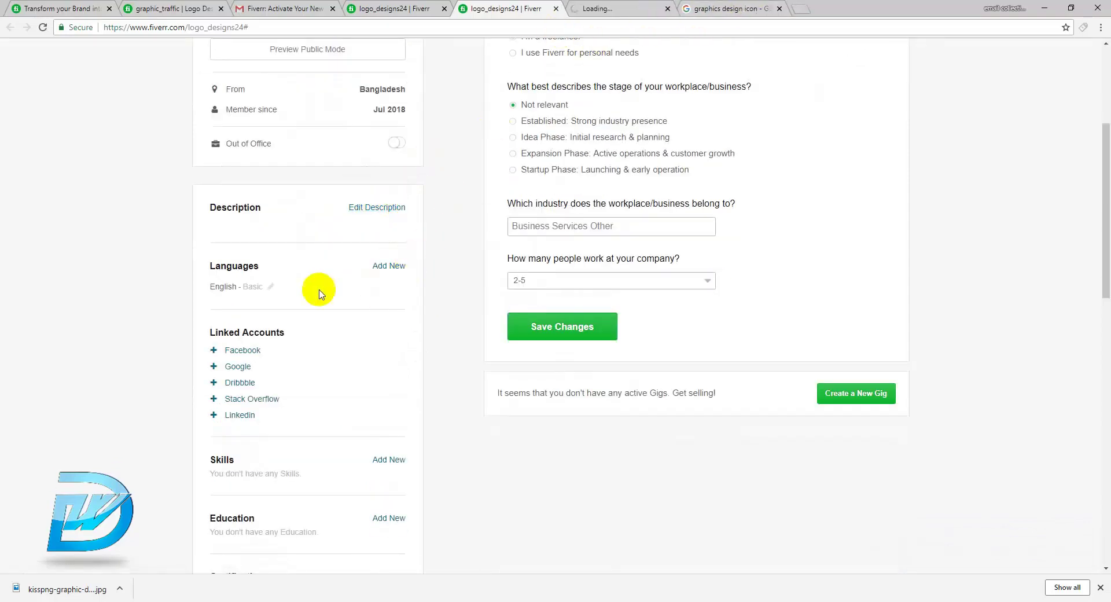
# Step: Add English at the Fluent level to the profile languages and delete the Basic English entry
pyautogui.rightClick(389, 269)
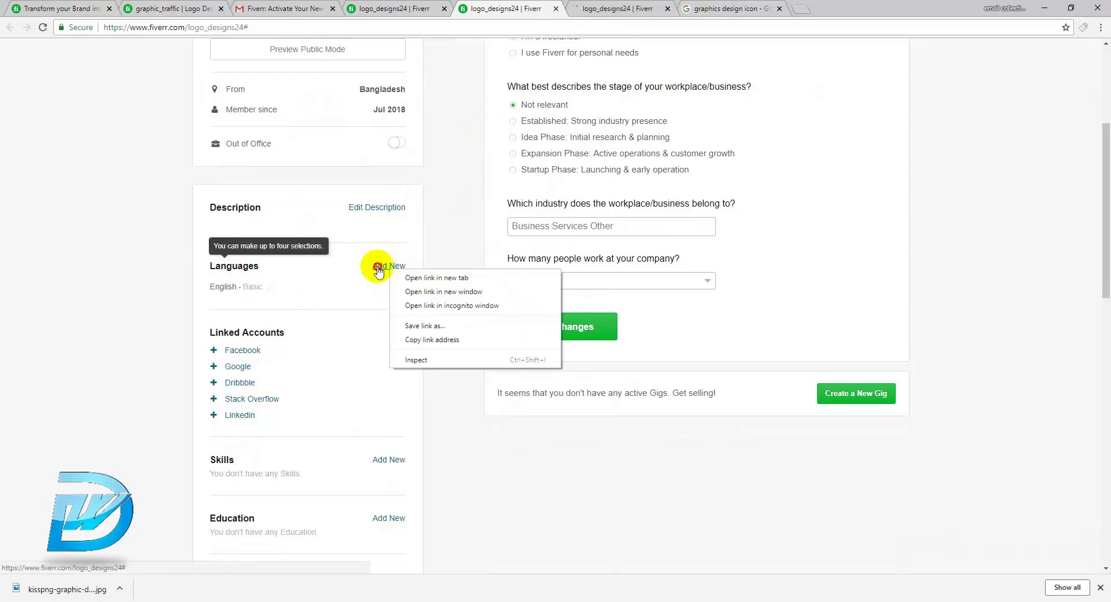
pyautogui.click(379, 268)
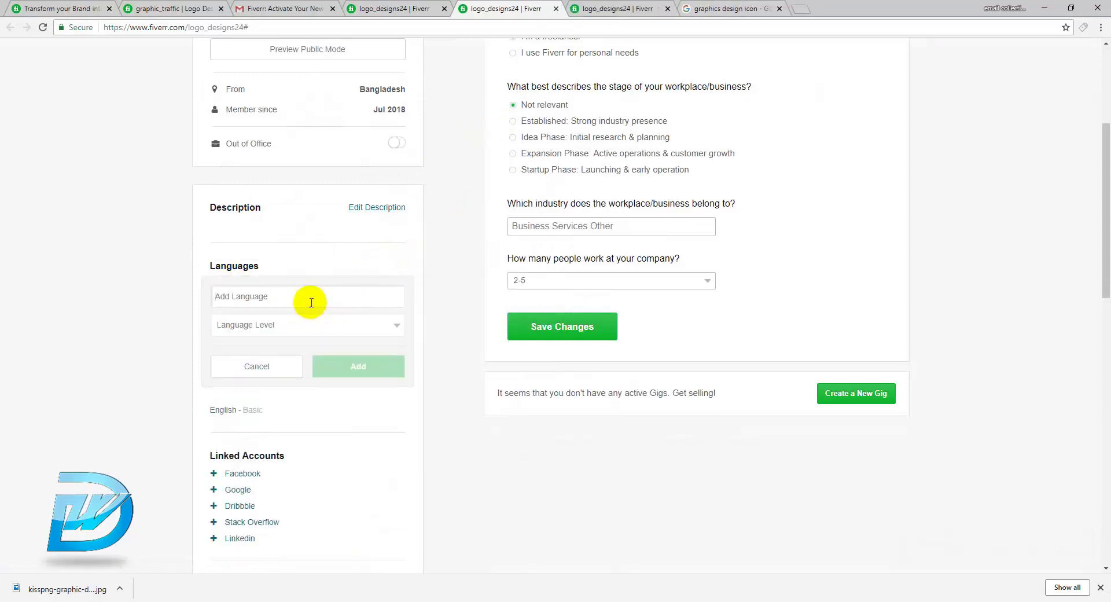
pyautogui.write('En')
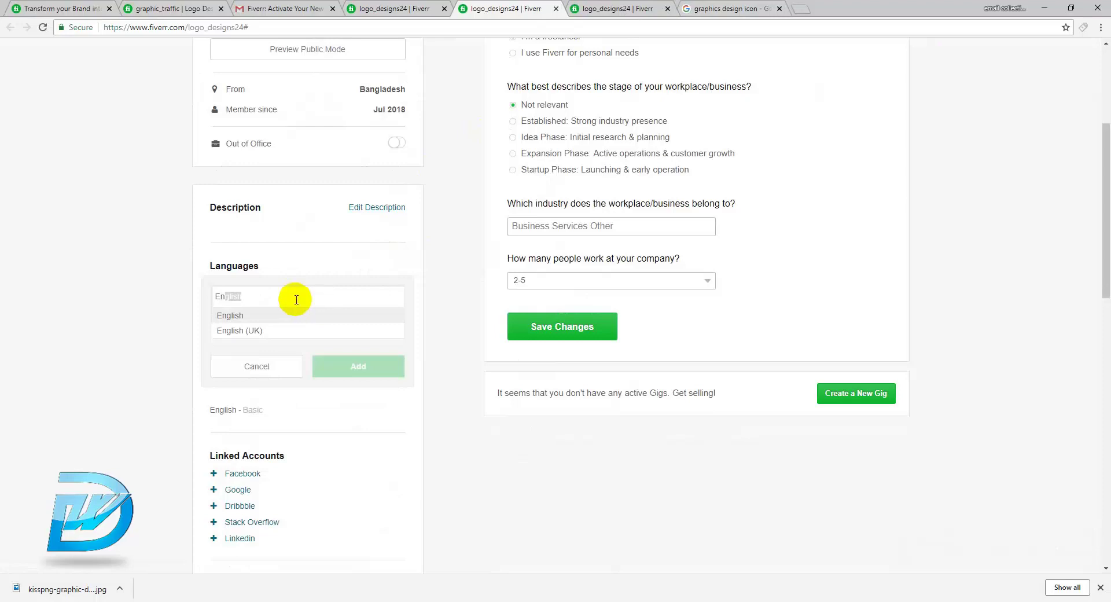
pyautogui.click(302, 320)
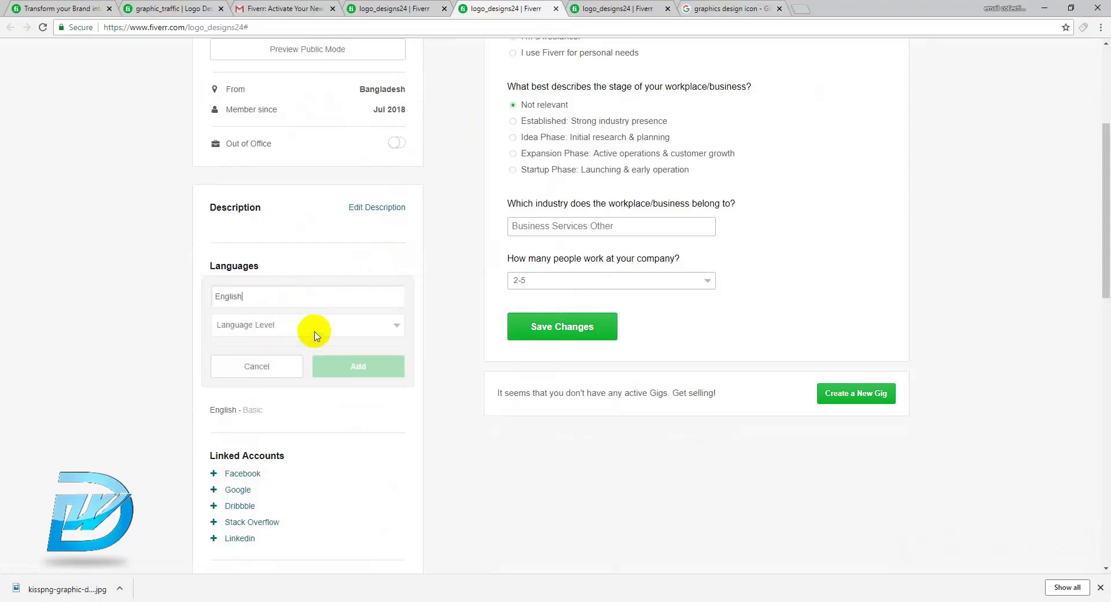
pyautogui.click(314, 334)
pyautogui.click(317, 360)
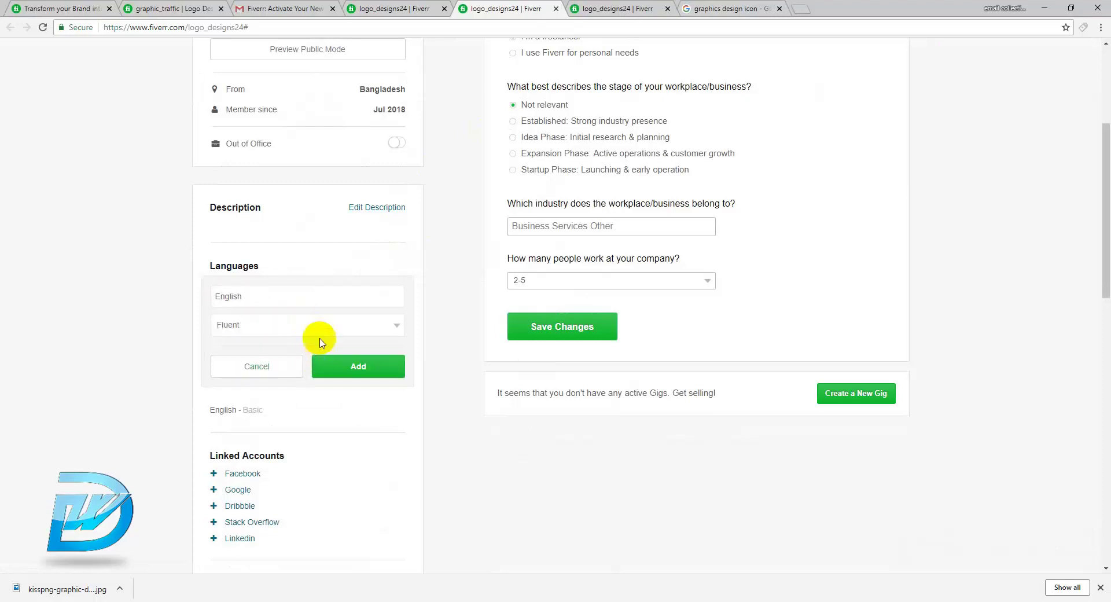
pyautogui.click(319, 339)
pyautogui.click(303, 349)
pyautogui.click(359, 366)
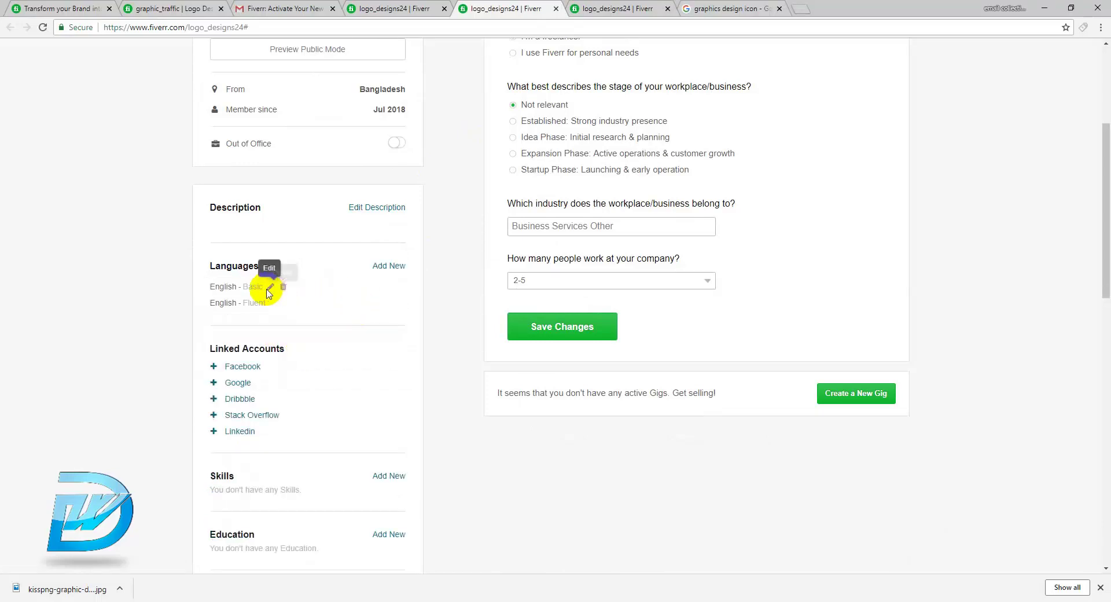
pyautogui.click(283, 287)
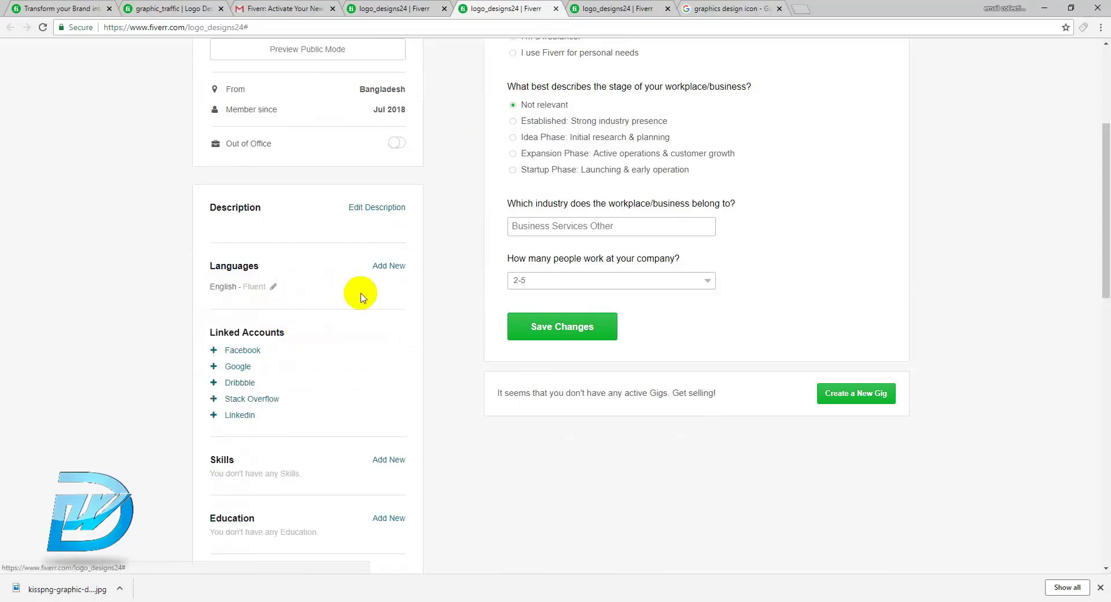
# Step: Add Bengali to the profile languages with the level Native/Bilingual
pyautogui.click(389, 266)
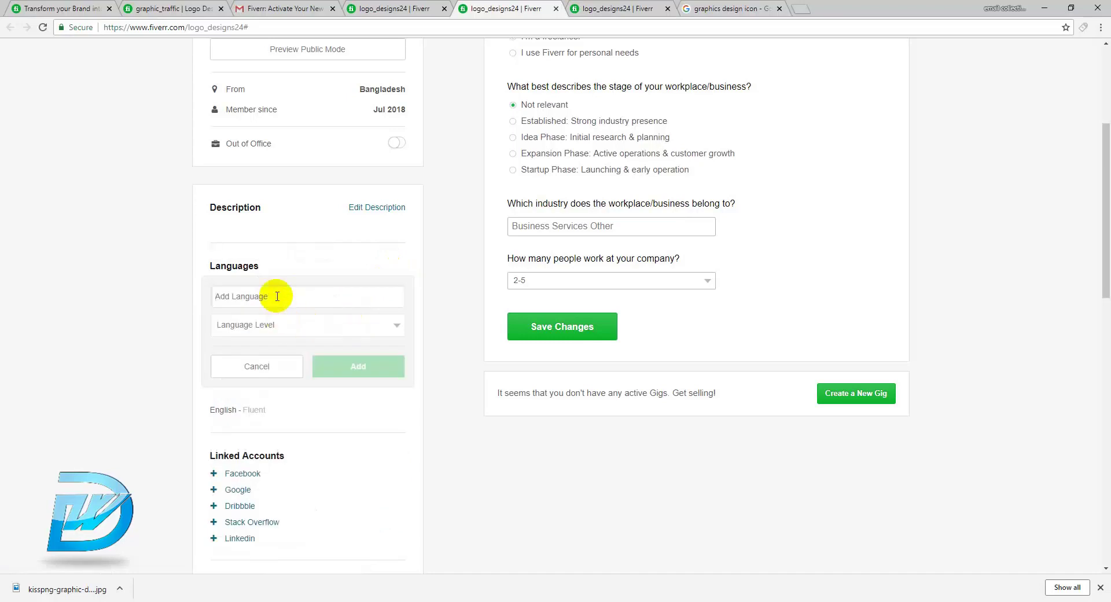
pyautogui.click(277, 296)
pyautogui.write('Ben')
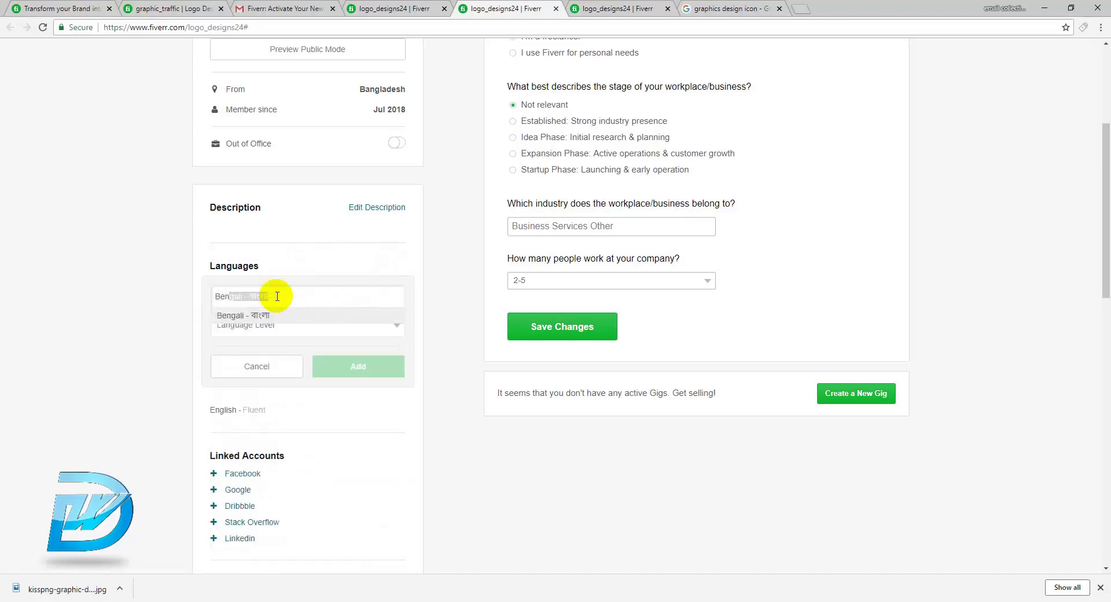
pyautogui.click(265, 312)
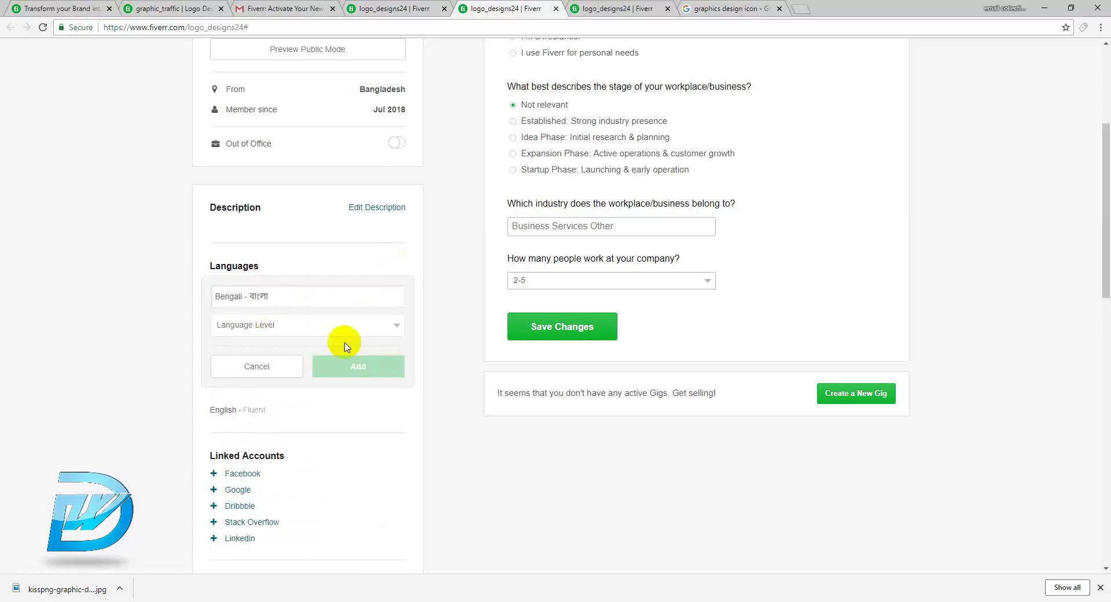
pyautogui.click(338, 325)
pyautogui.click(318, 373)
pyautogui.click(355, 368)
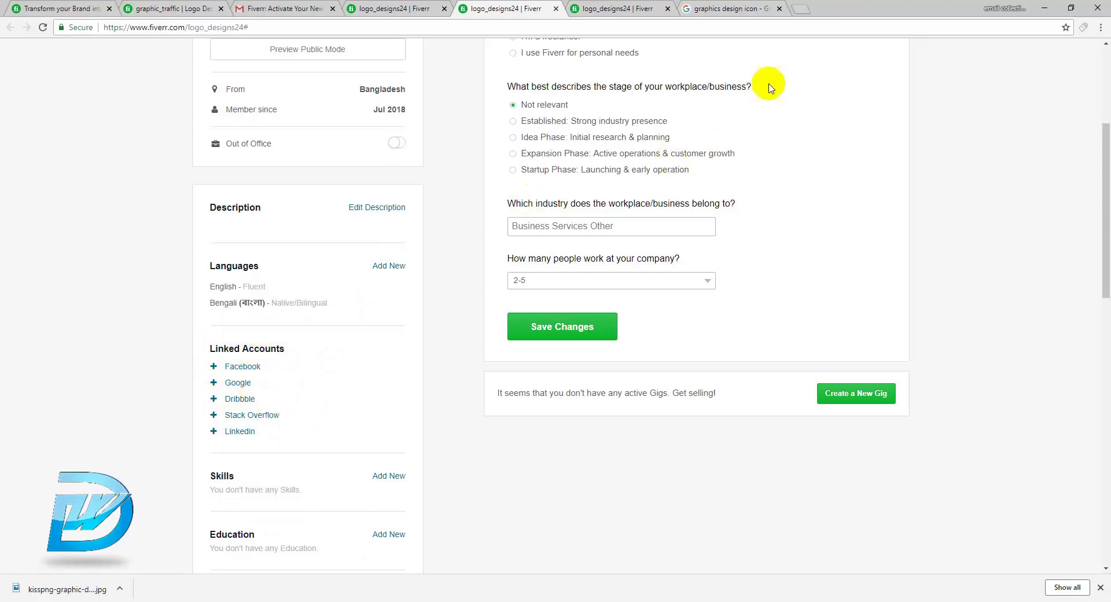
# Step: In the other open profile tab, fill the Description with the "about us" paragraph copied from logo design.txt and save it
pyautogui.click(631, 9)
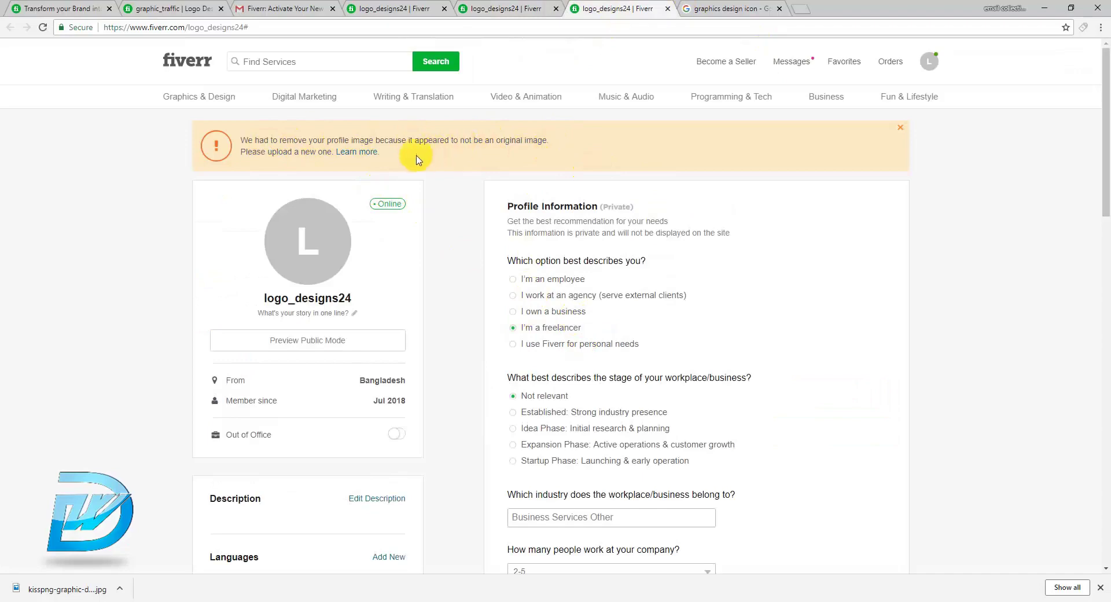
pyautogui.scroll(-3, 659, 243)
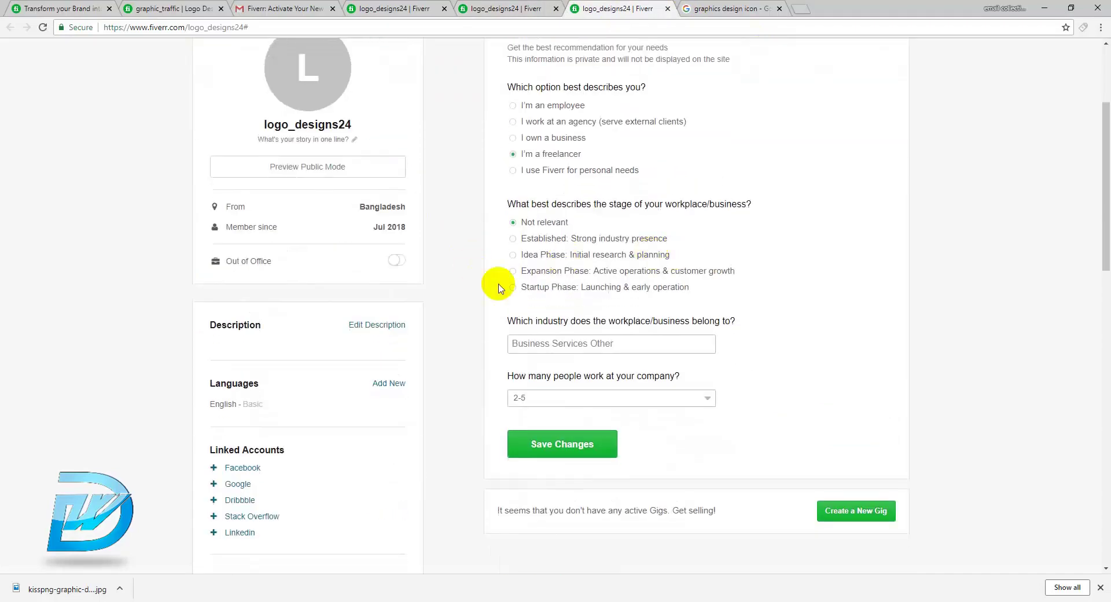
pyautogui.click(385, 327)
pyautogui.click(301, 359)
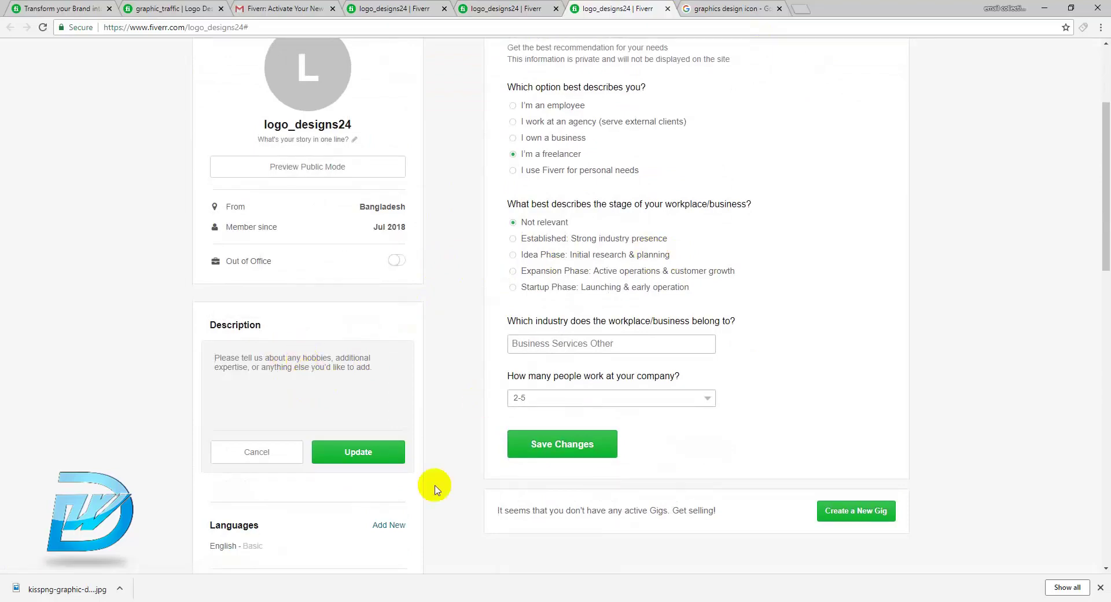
pyautogui.click(408, 600)
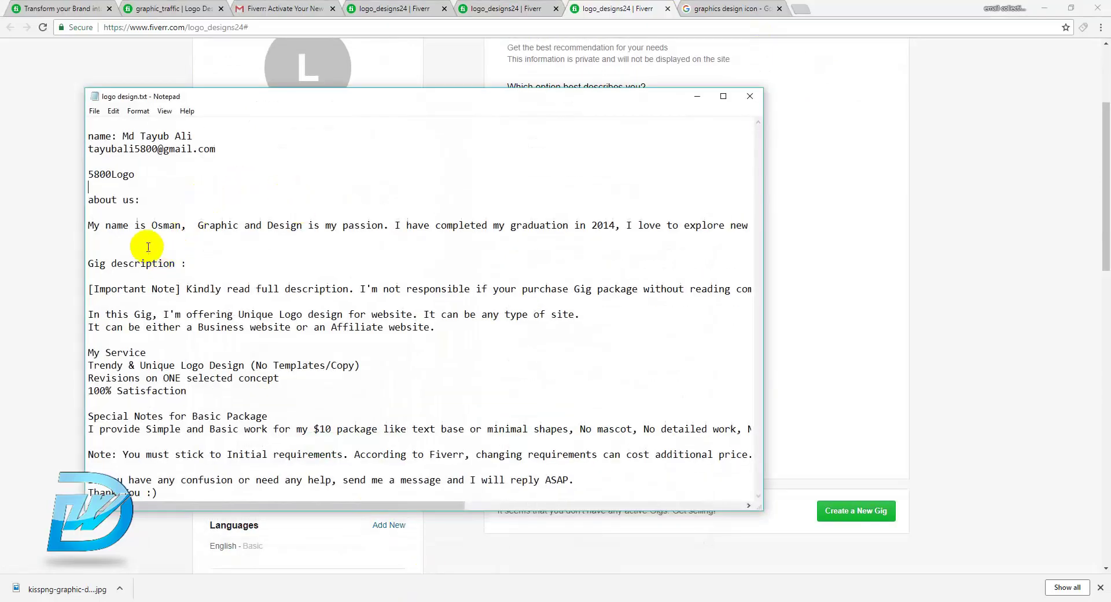
pyautogui.moveTo(162, 242); pyautogui.dragTo(98, 224)
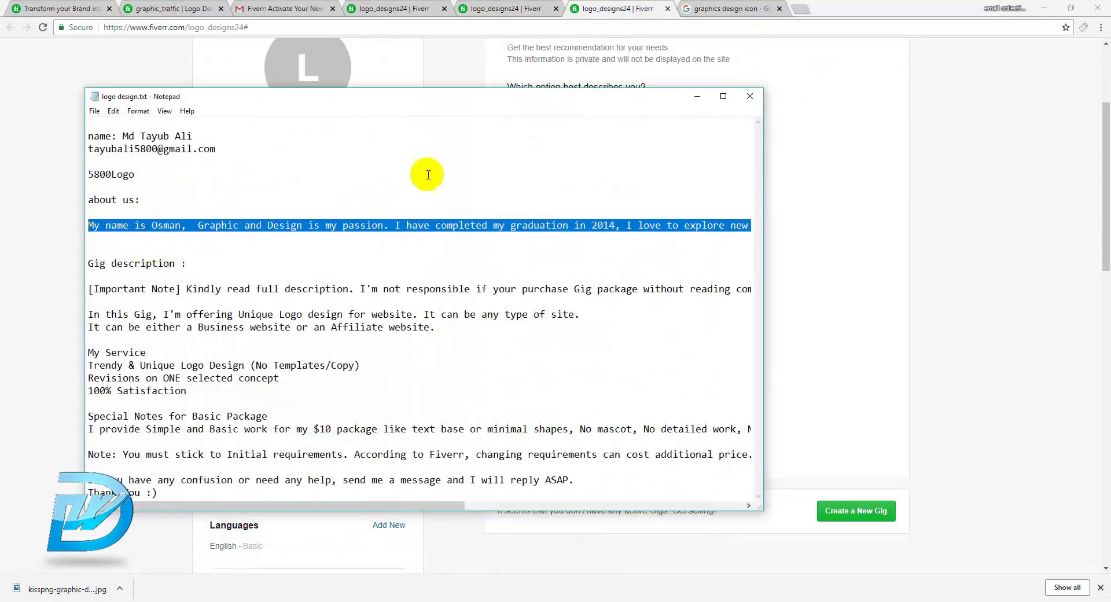
pyautogui.click(844, 177)
pyautogui.write('My name is Osman.  Graphic and Design is my passion. I have completed my graduation in 2014. I love to explore new things and techniques.  Fiverr has been my exclusive way of earning. Happy Fiveering !')
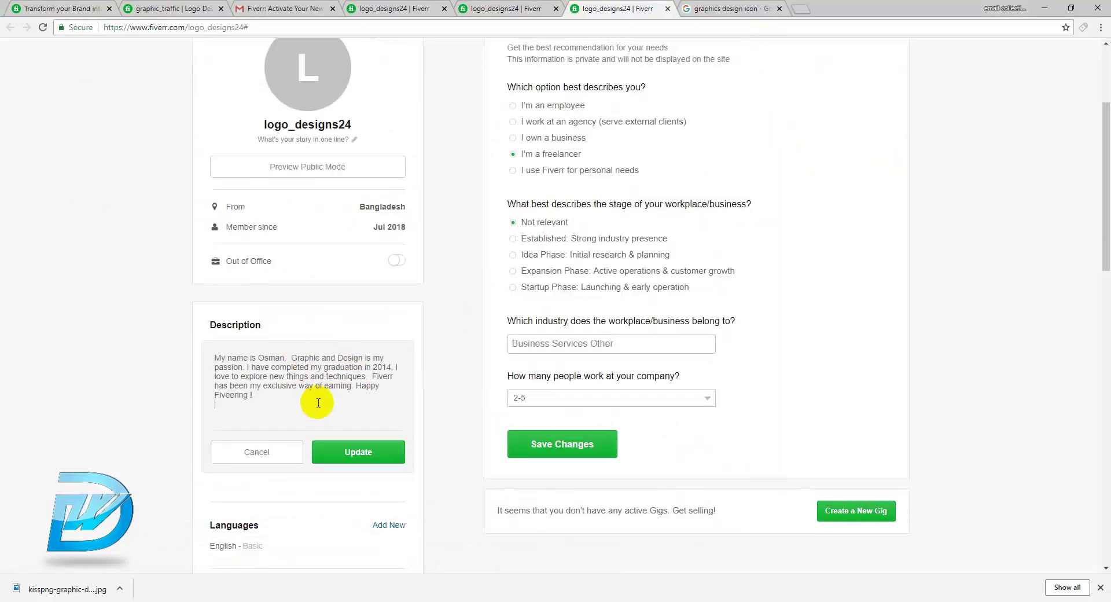
pyautogui.hotkey('ctrl', 'a')
pyautogui.click(281, 402)
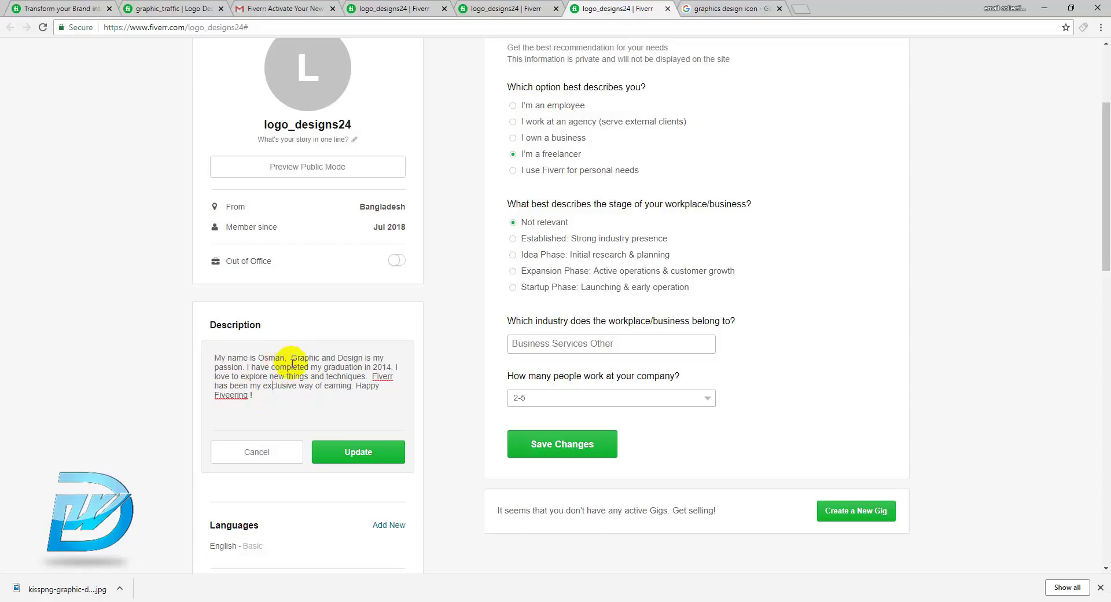
pyautogui.click(356, 458)
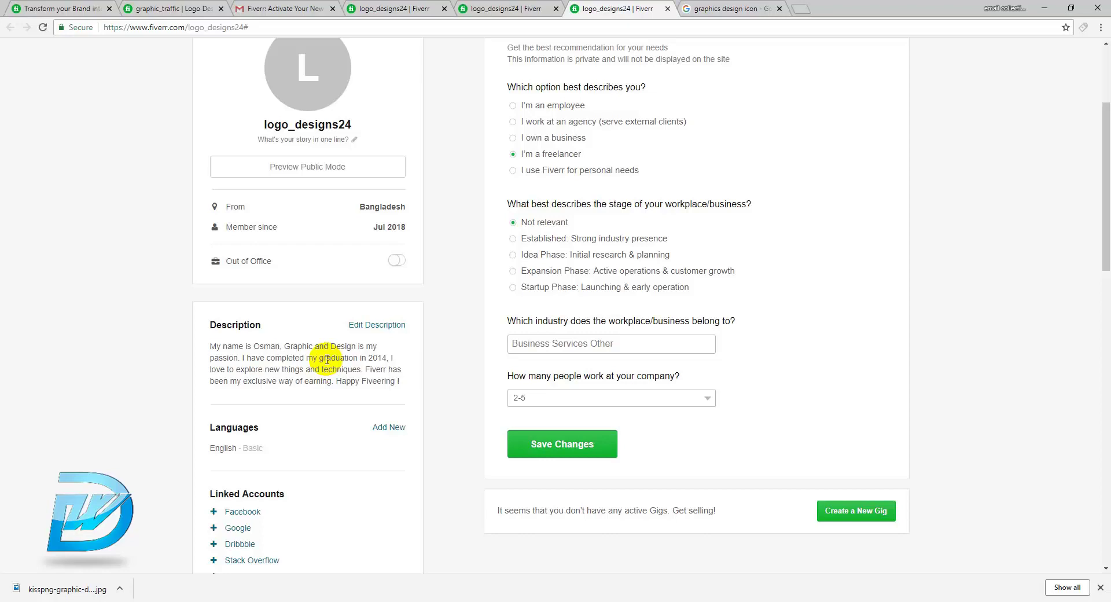
pyautogui.tripleClick(277, 368)
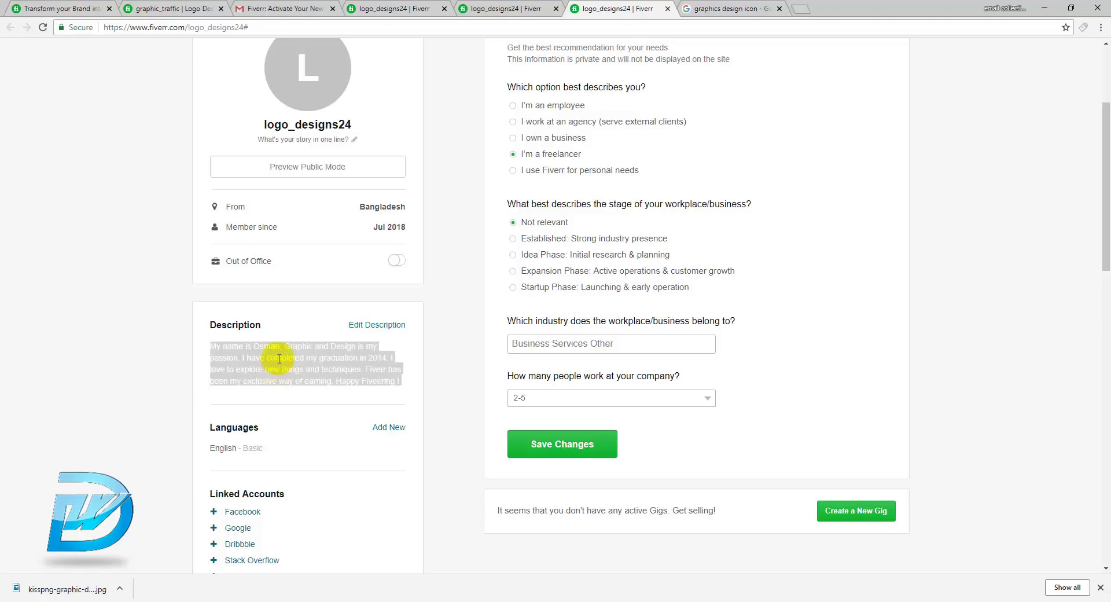
# Step: Add Bengali at the Native/Bilingual level to the Languages section in this profile tab
pyautogui.scroll(-3, 280, 359)
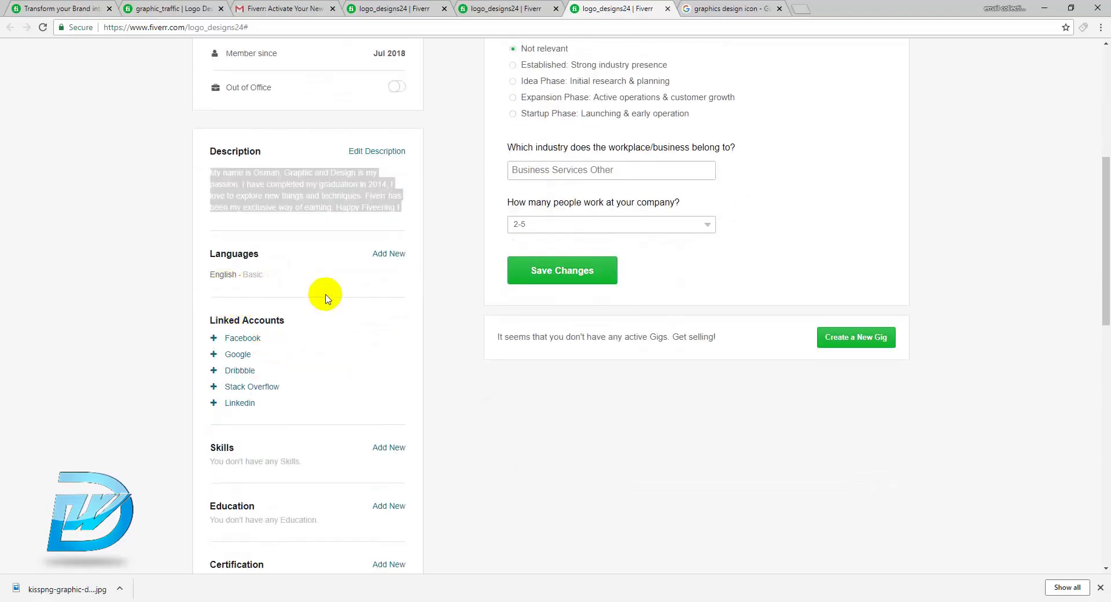
pyautogui.click(388, 256)
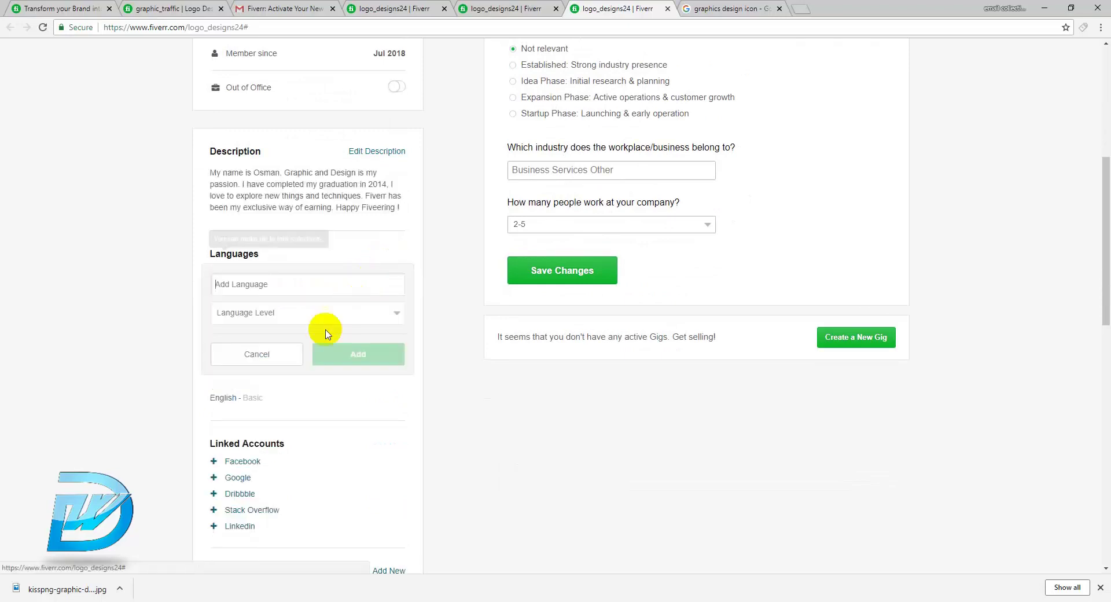
pyautogui.click(280, 285)
pyautogui.write('Be')
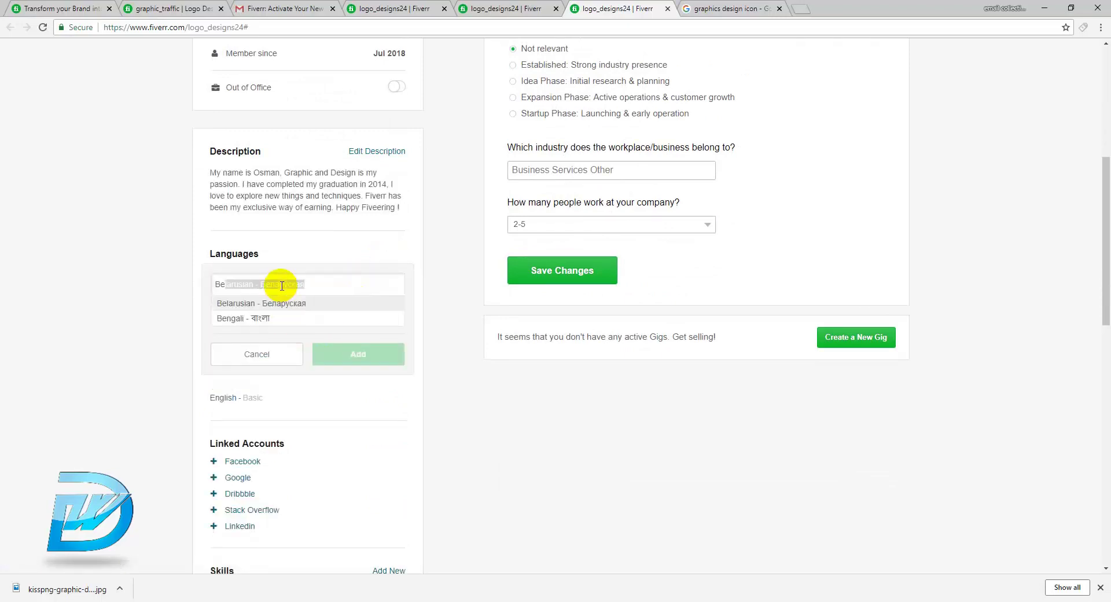
pyautogui.click(326, 318)
pyautogui.click(323, 313)
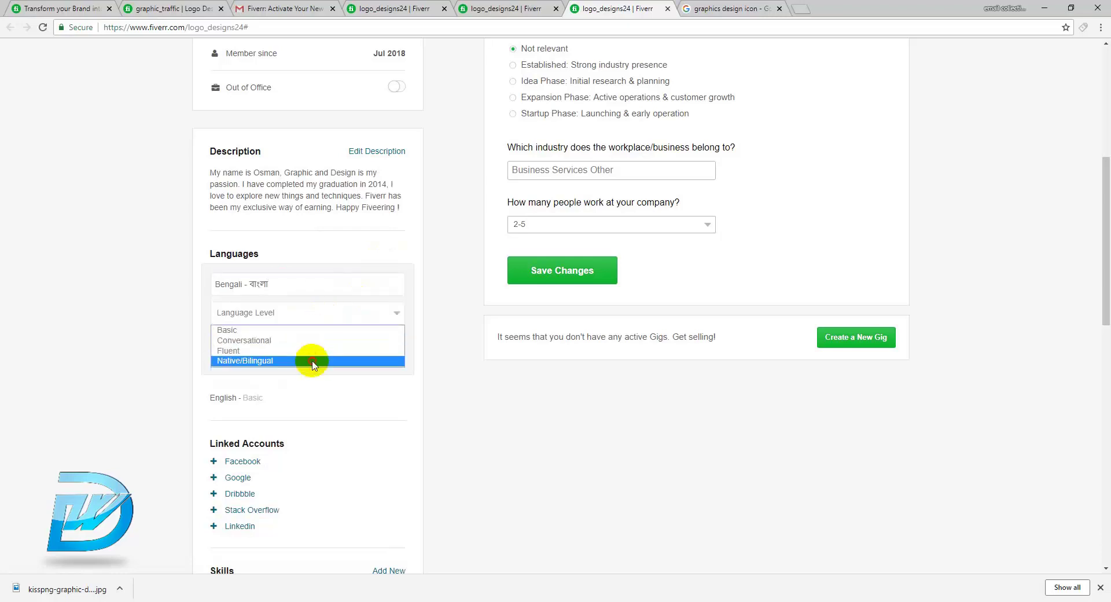
pyautogui.click(312, 360)
pyautogui.click(347, 362)
# Step: Add Logo Design to the profile skills with the experience level Expert
pyautogui.scroll(-3, 344, 289)
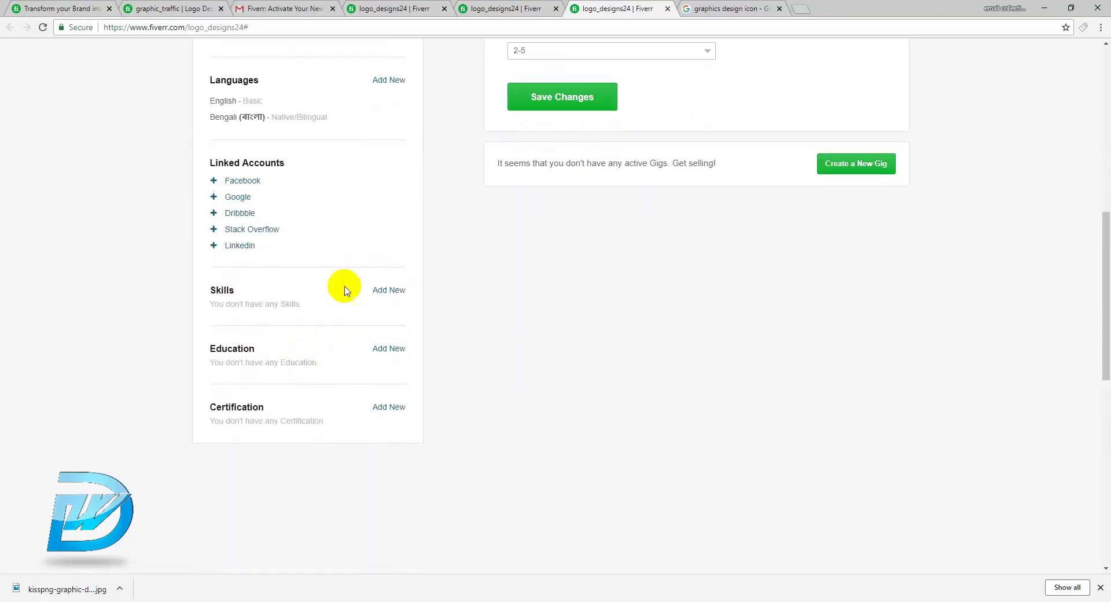
pyautogui.moveTo(386, 295)
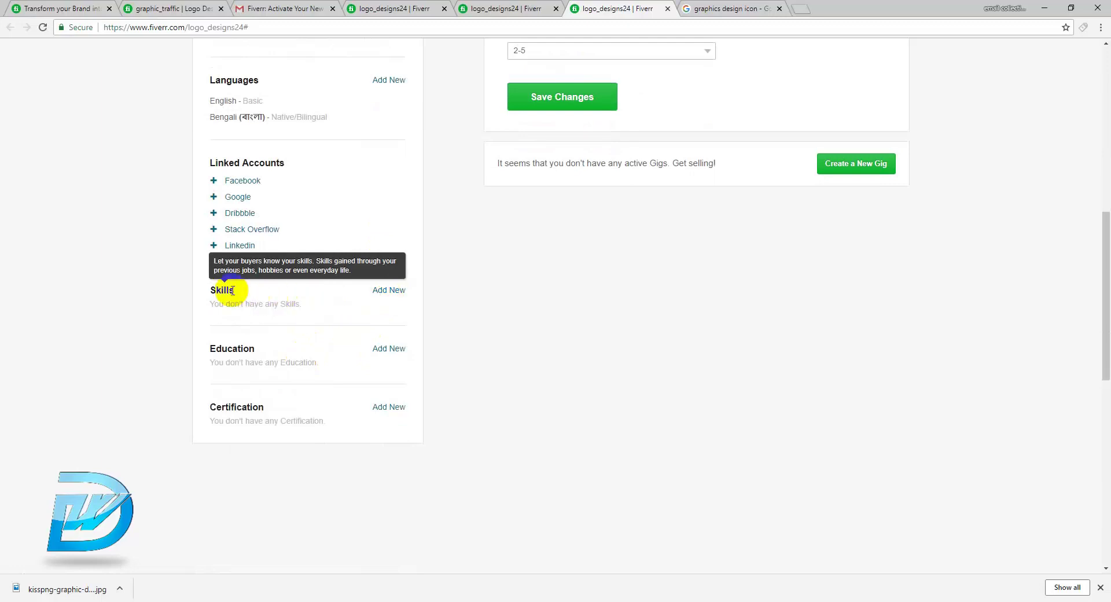
pyautogui.click(389, 291)
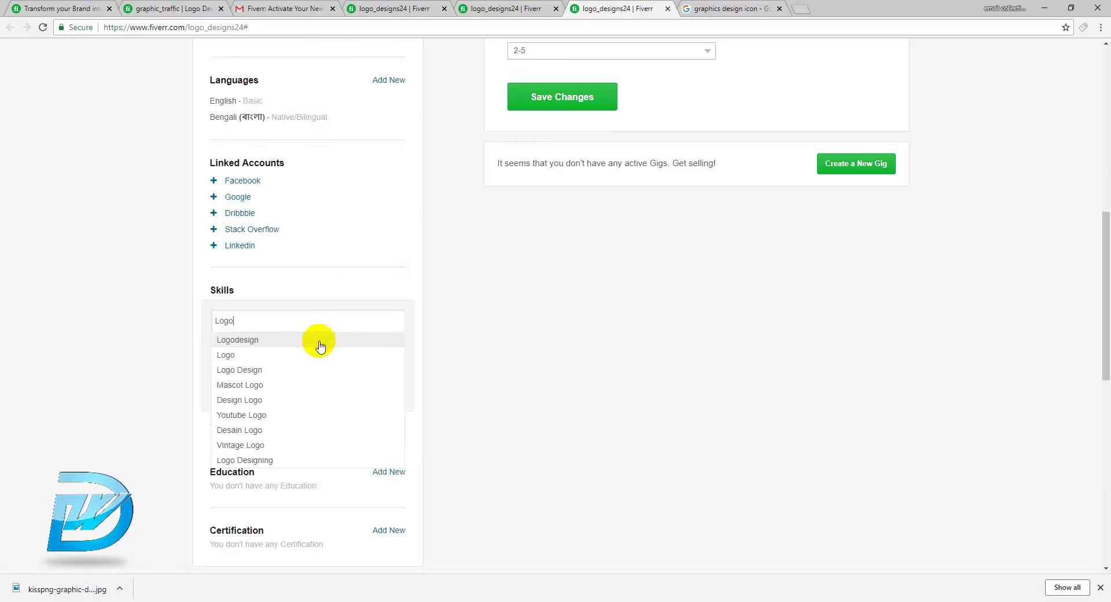
pyautogui.click(305, 370)
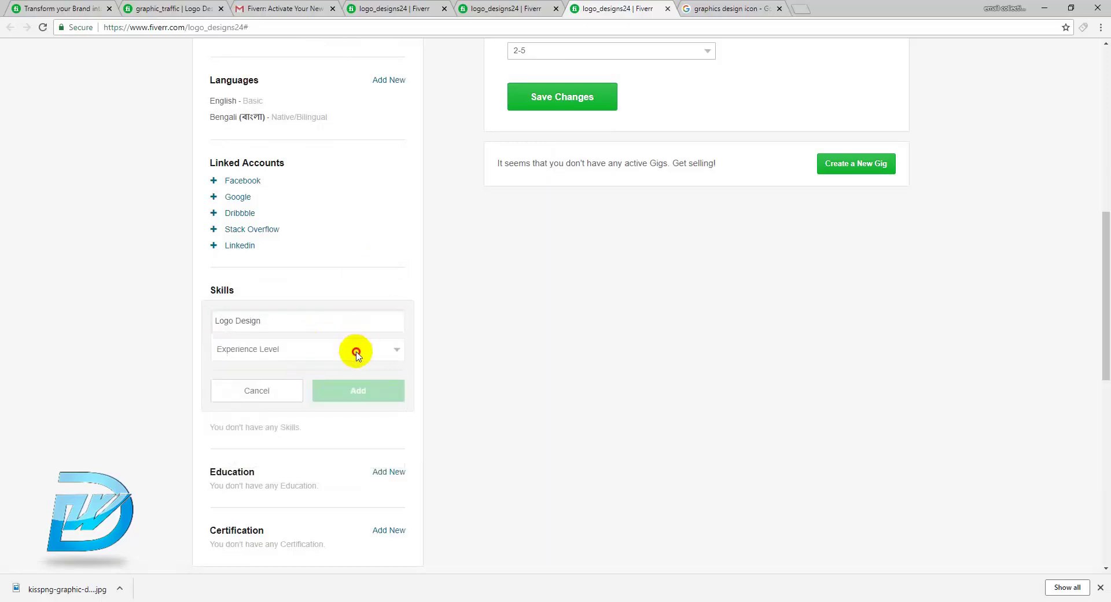
pyautogui.click(358, 349)
pyautogui.click(334, 386)
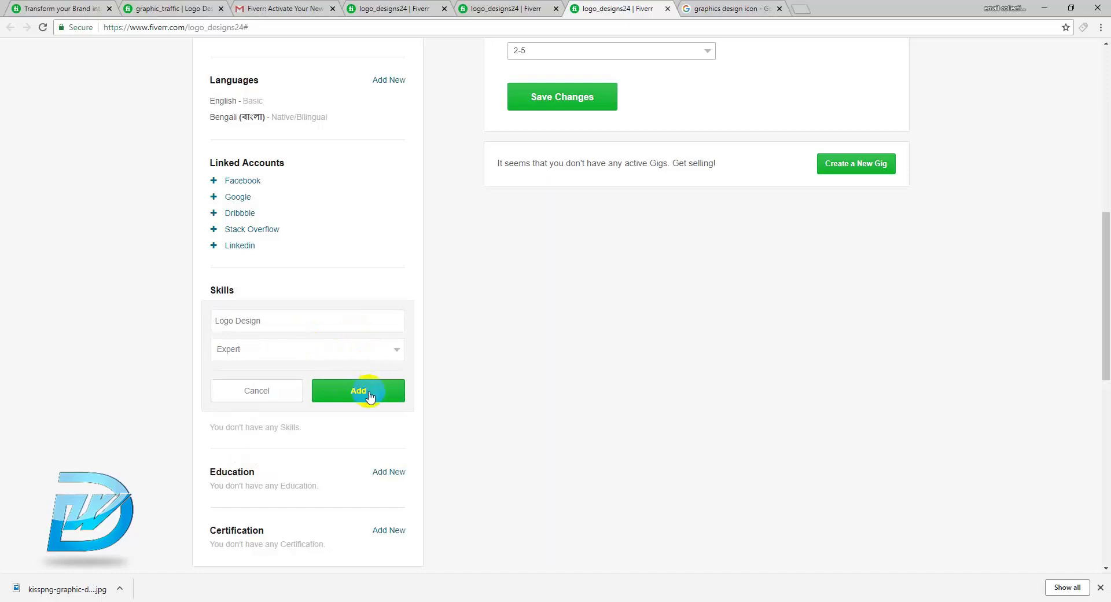
pyautogui.click(365, 391)
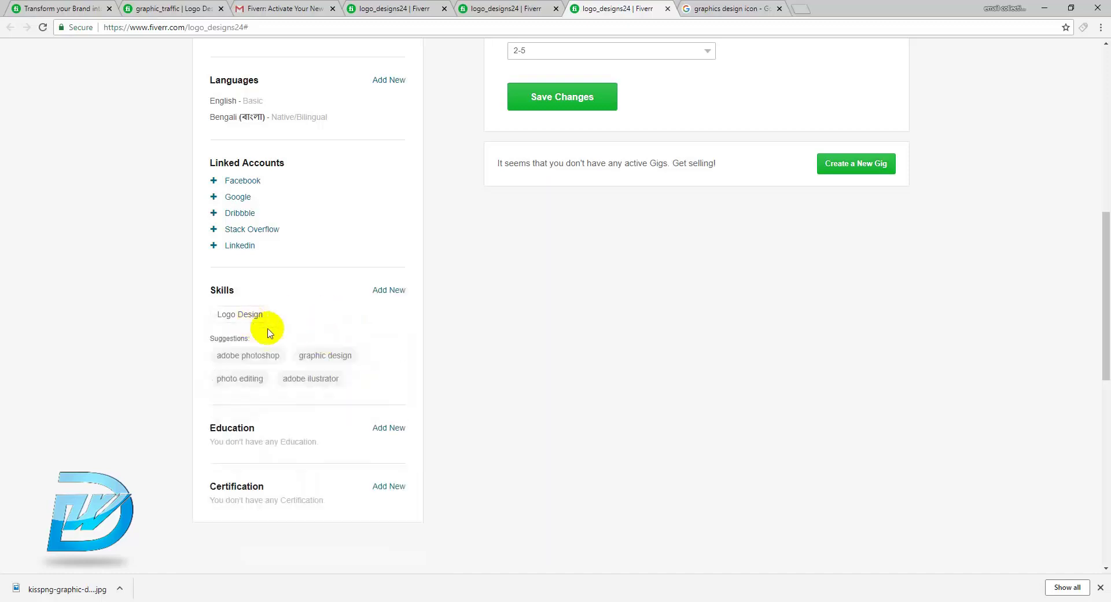
# Step: Add the suggested graphic design skill to the profile at the Expert level
pyautogui.click(332, 358)
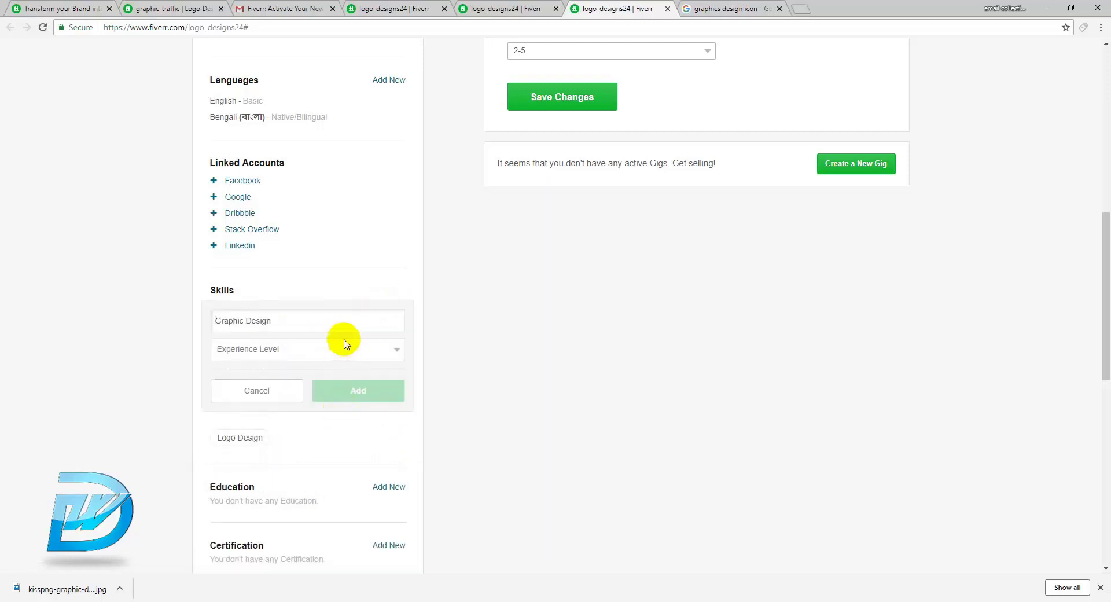
pyautogui.click(328, 350)
pyautogui.click(312, 387)
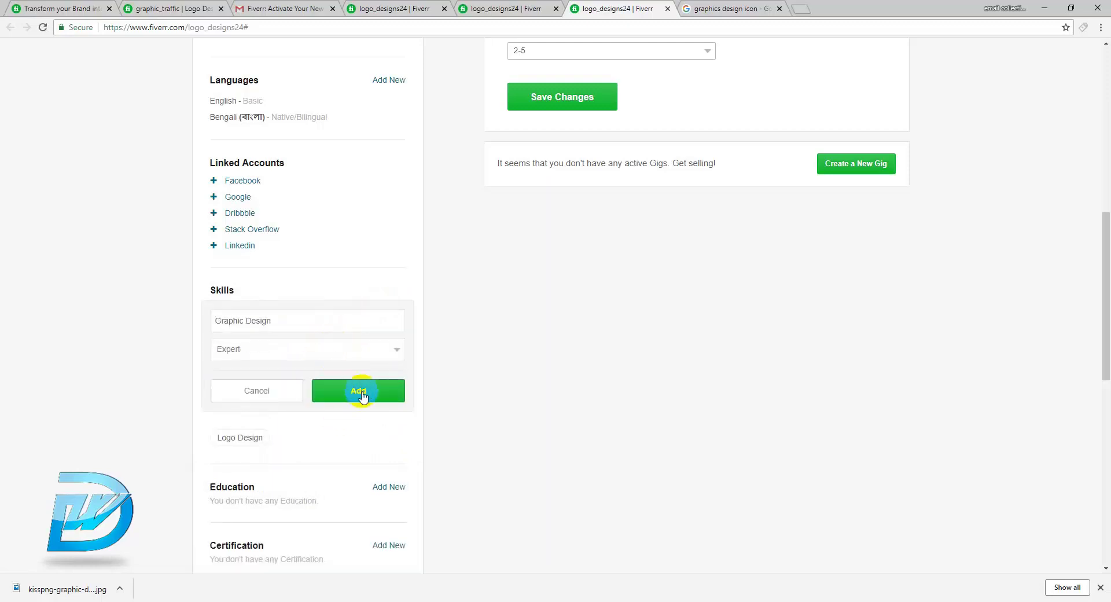
pyautogui.click(358, 391)
# Step: Open a new skill entry in the Skills section and enlarge the page view
pyautogui.click(382, 290)
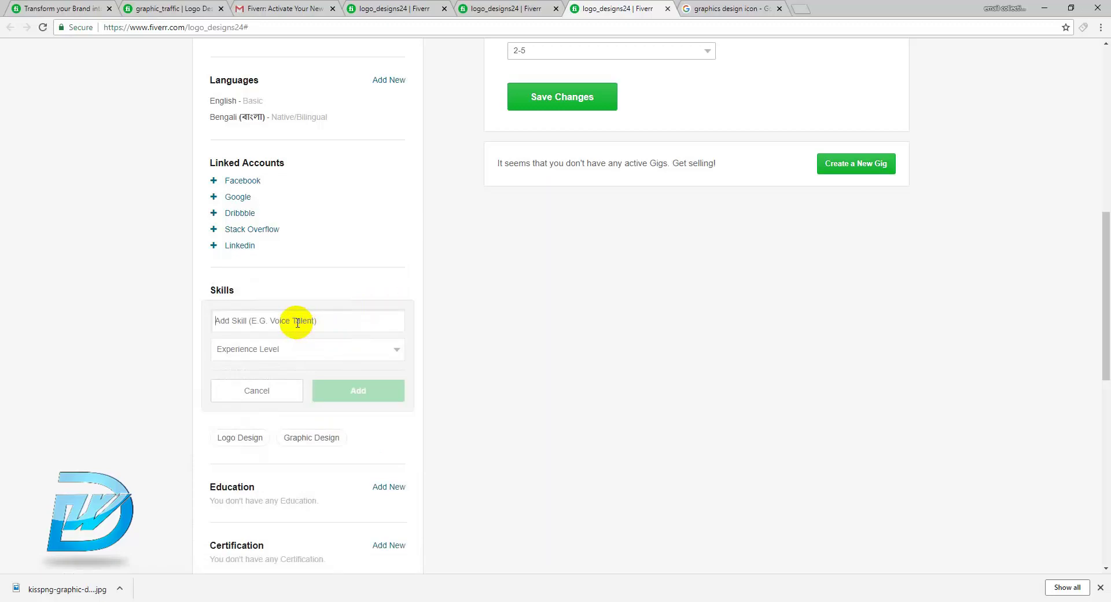
pyautogui.hotkey('ctrl', '+')
pyautogui.hotkey('ctrl', '+')
pyautogui.hotkey('ctrl', '+')
pyautogui.scroll(-1, 306, 347)
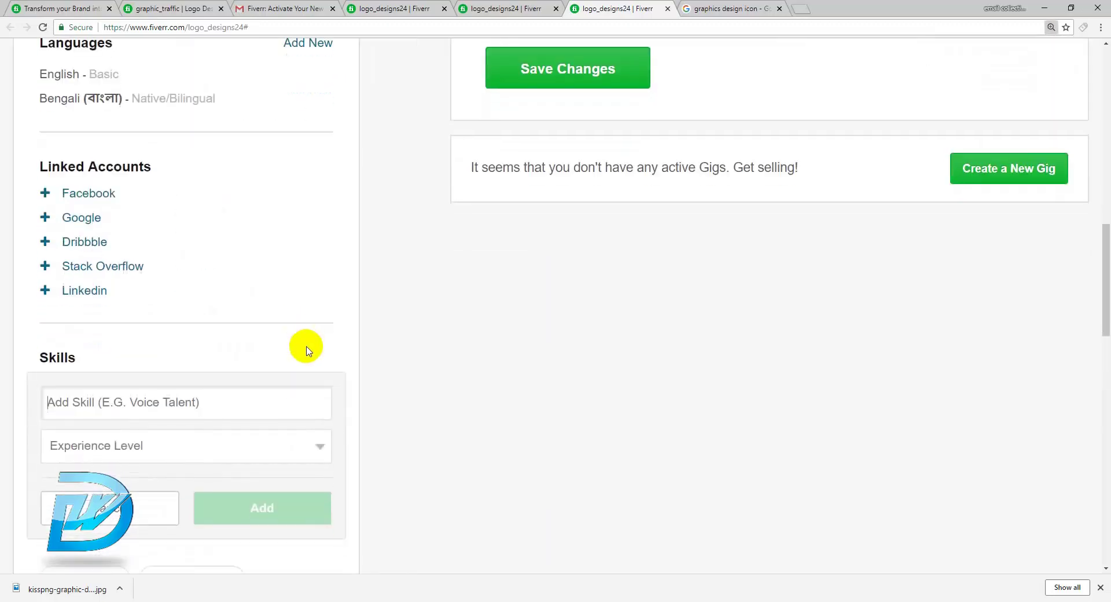
pyautogui.scroll(-2, 307, 350)
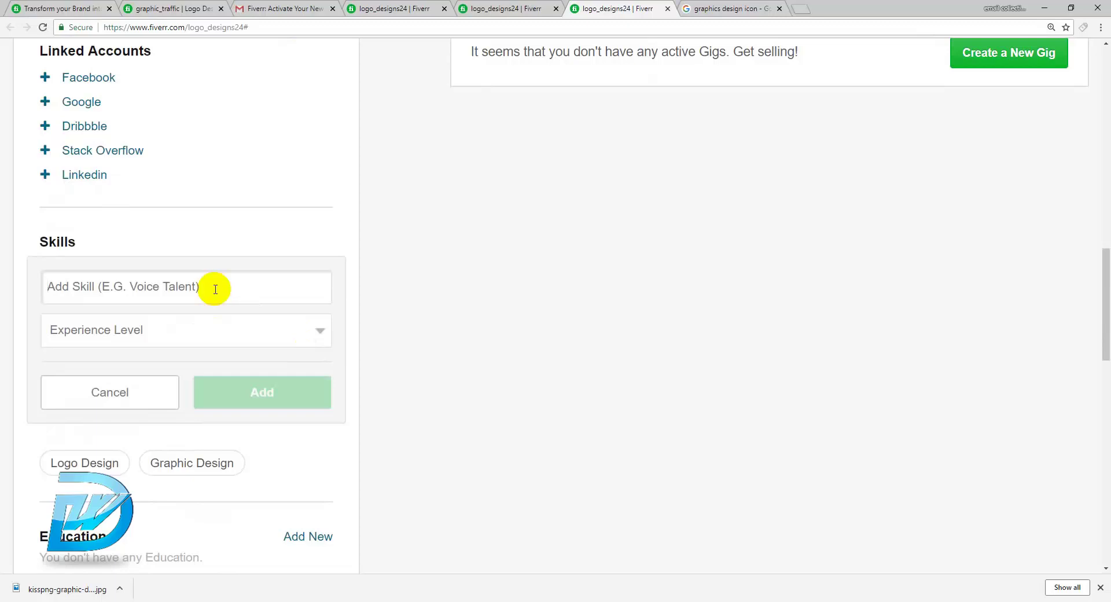
pyautogui.write('Business Logo')
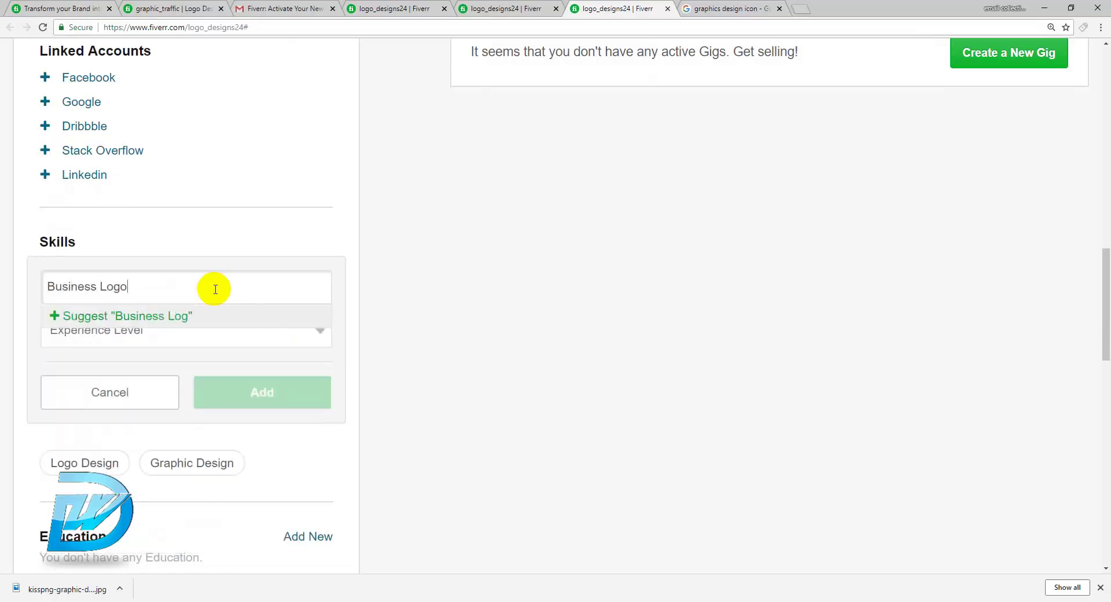
pyautogui.moveTo(215, 290); pyautogui.dragTo(3, 290)
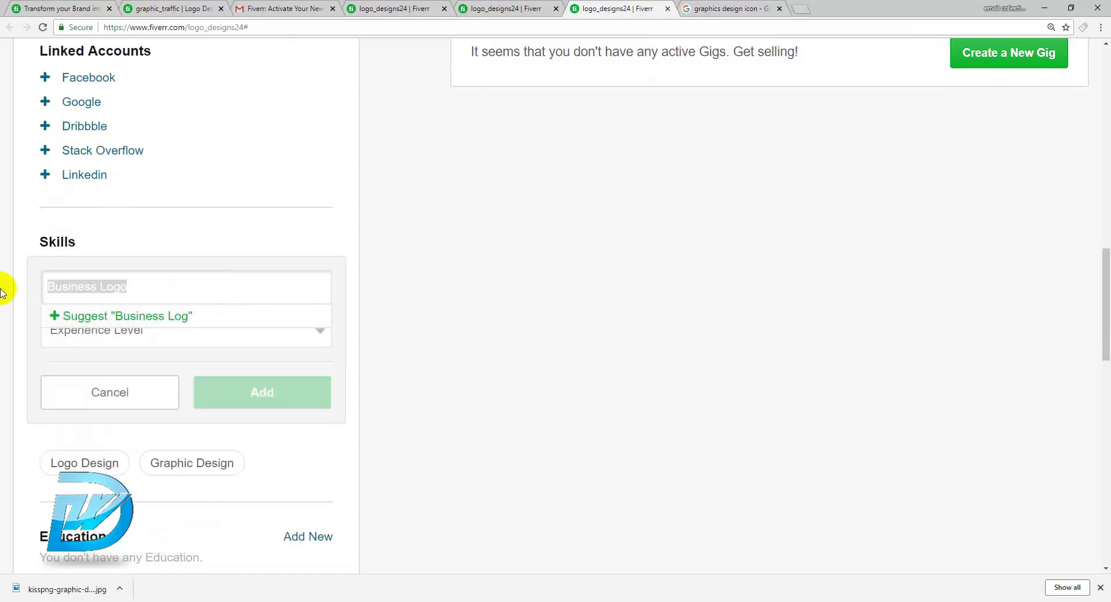
pyautogui.press('BackSpace')
# Step: Search the skill suggestions for Logo and add Mascot Logo at the Intermediate level
pyautogui.write('Logo')
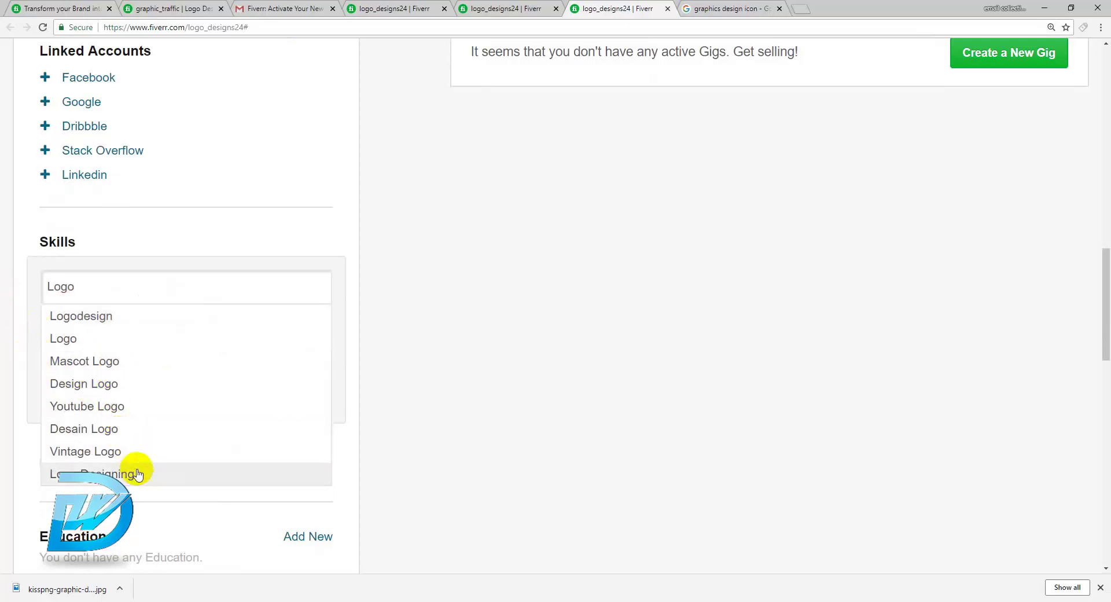
pyautogui.click(123, 361)
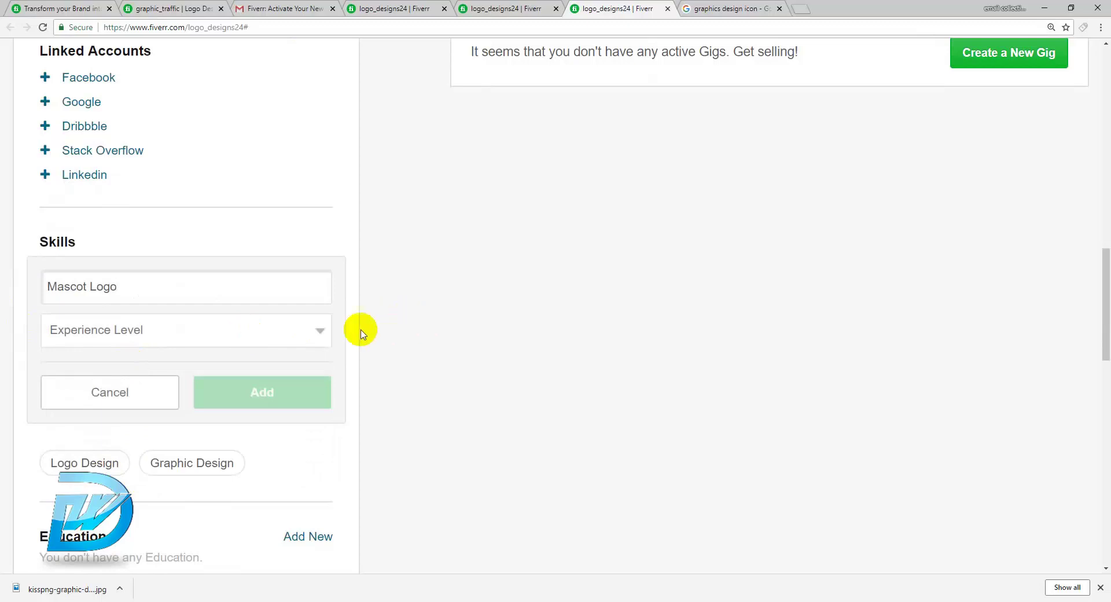
pyautogui.click(291, 340)
pyautogui.click(244, 373)
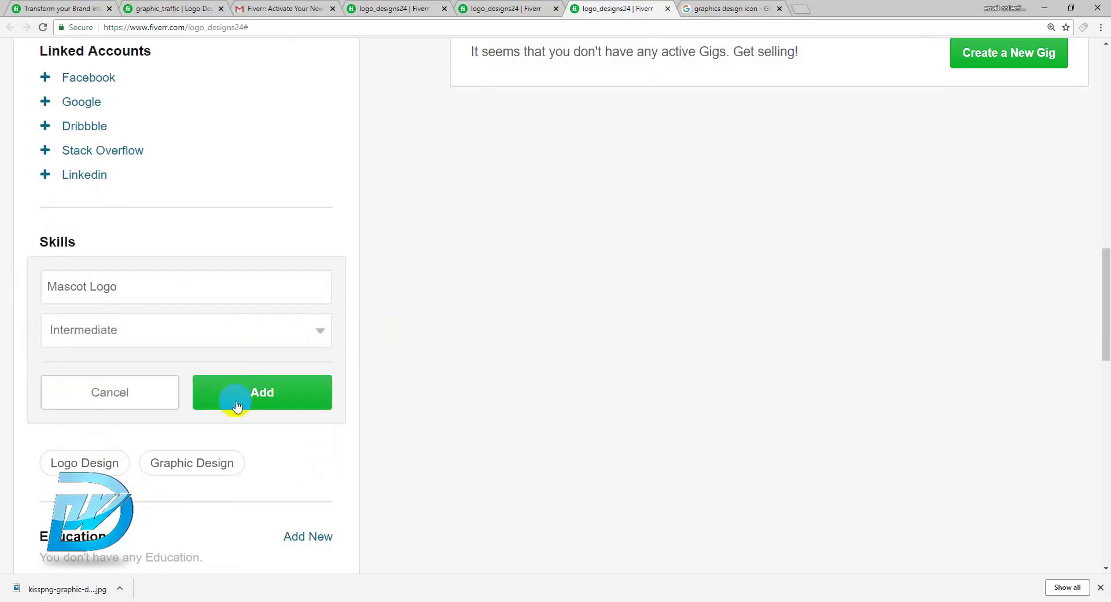
pyautogui.click(253, 392)
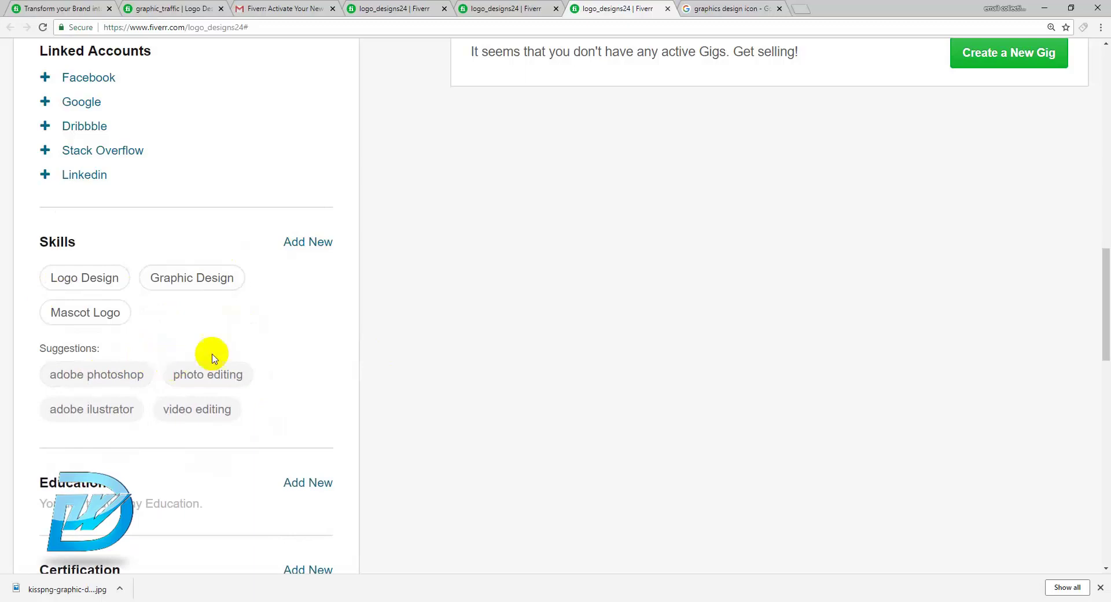
pyautogui.scroll(-2, 211, 355)
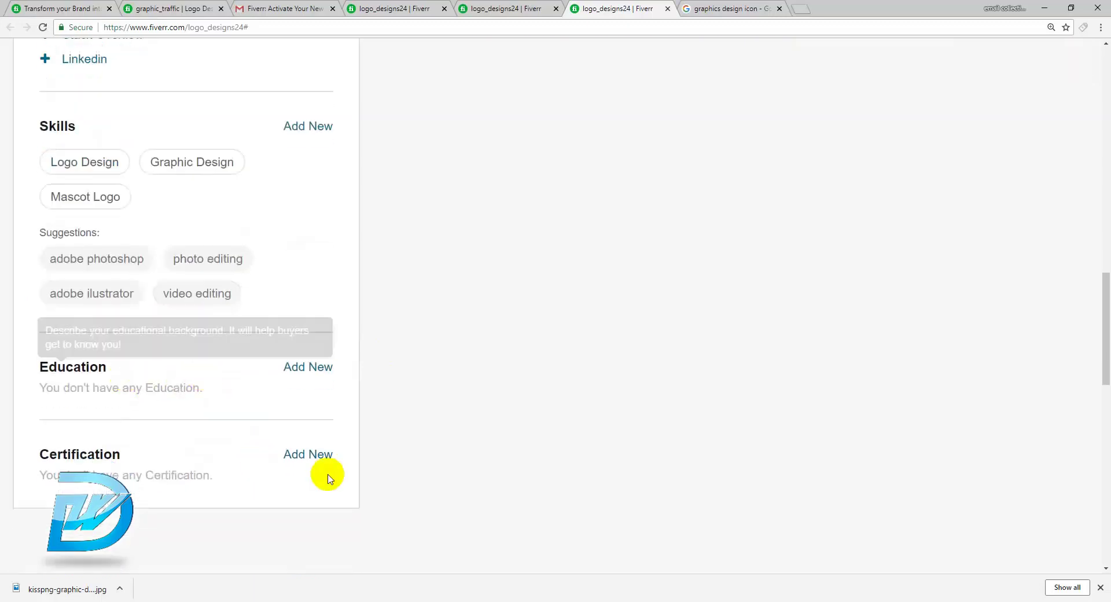
pyautogui.click(310, 367)
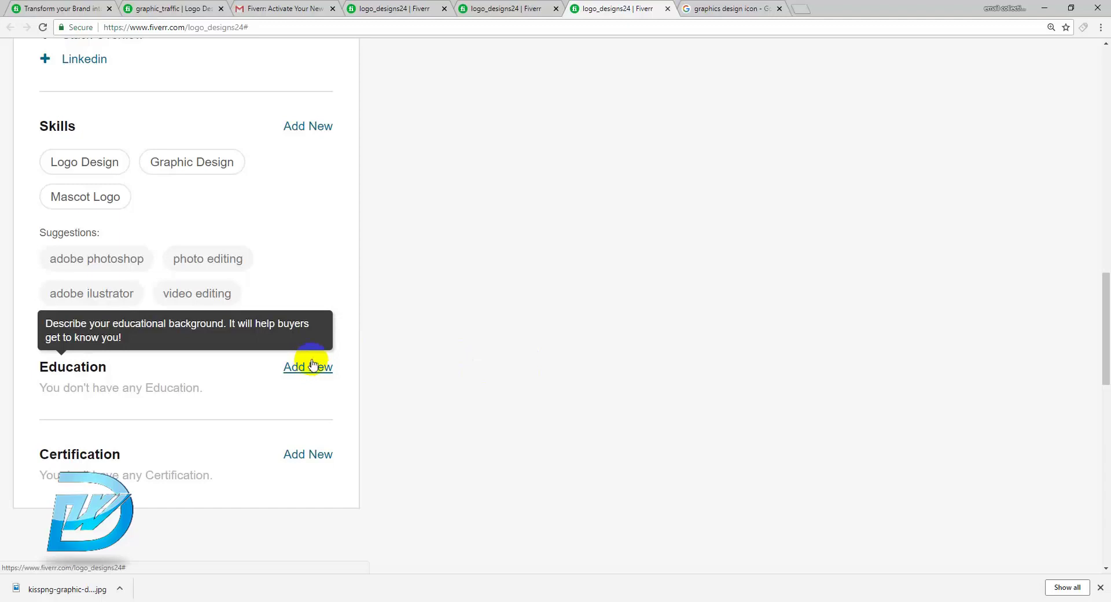
pyautogui.click(311, 365)
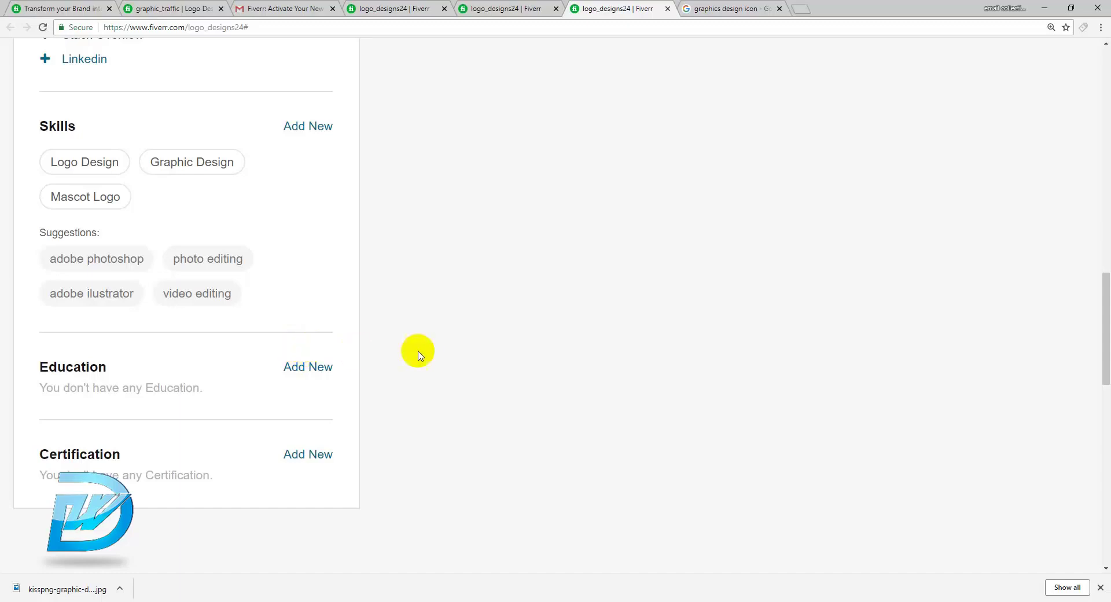
pyautogui.scroll(10, 441, 357)
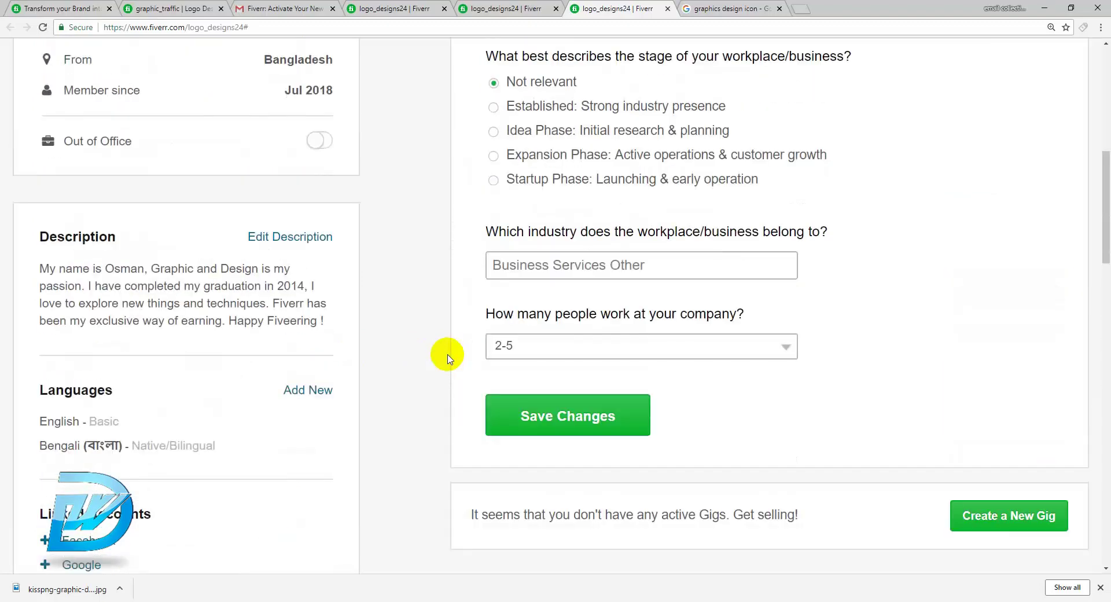
pyautogui.scroll(-5, 413, 336)
pyautogui.scroll(-5, 413, 335)
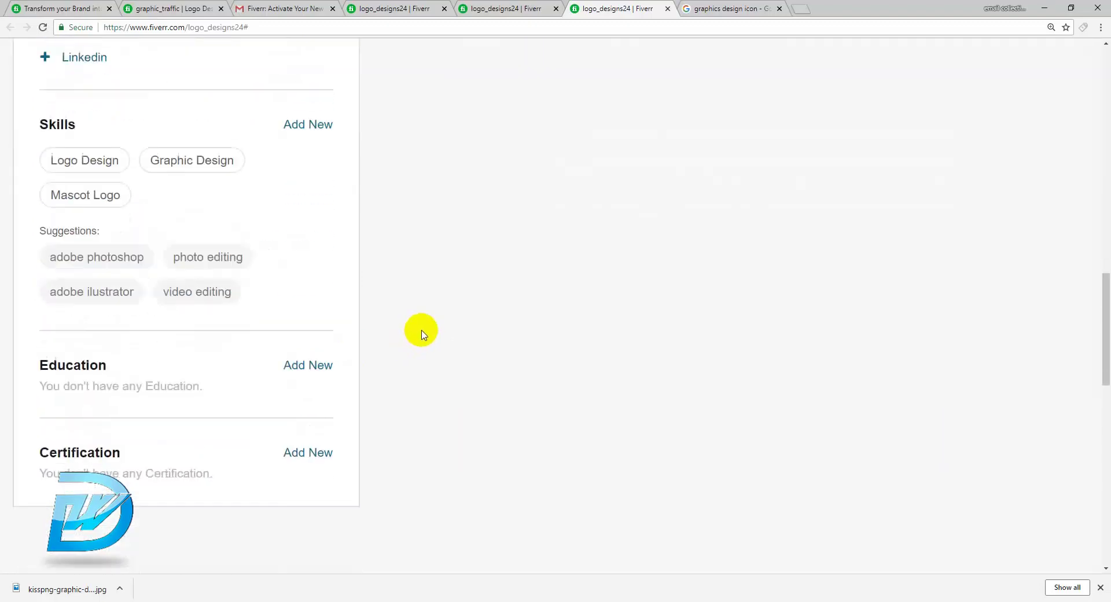
# Step: Dismiss the notice about the removed profile image above the profile
pyautogui.scroll(16, 431, 335)
pyautogui.scroll(2, 441, 335)
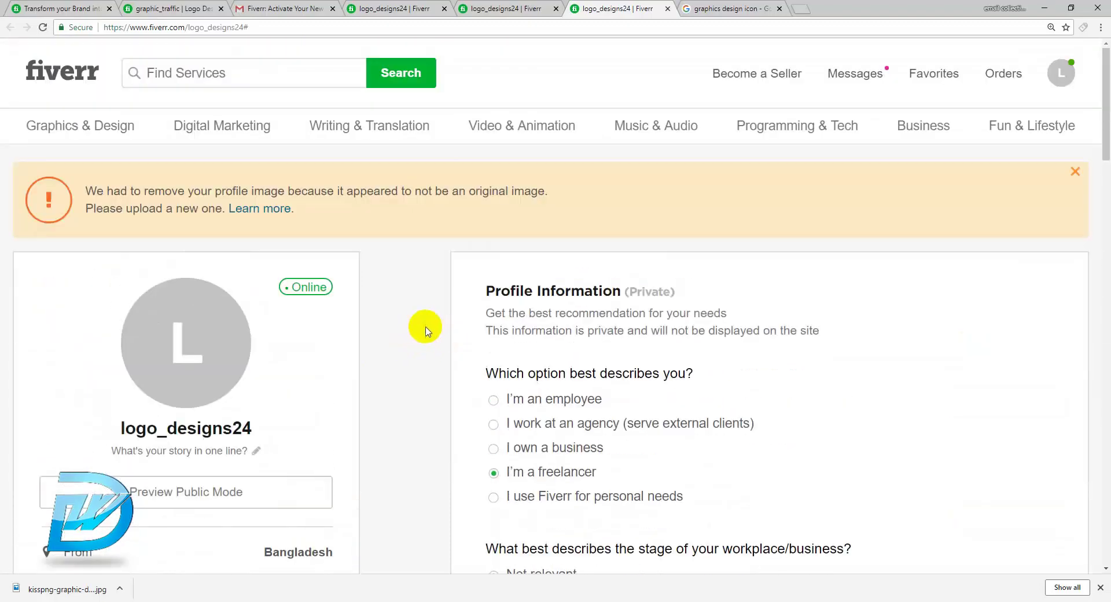
pyautogui.click(1073, 172)
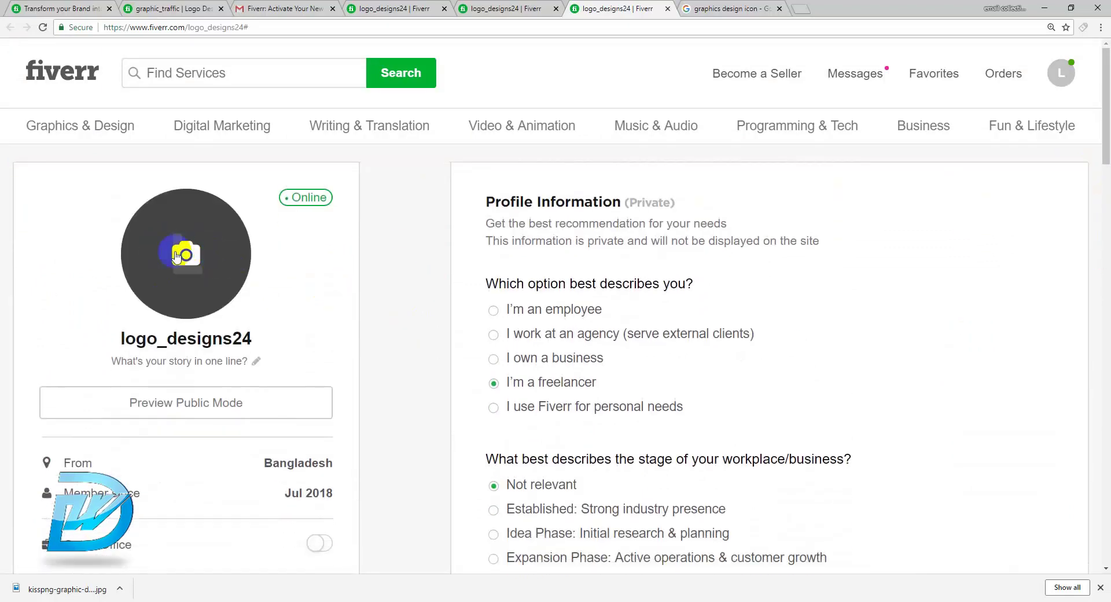
# Step: Open the profile's one-line story for editing and save it without entering any text
pyautogui.scroll(-7, 422, 305)
pyautogui.scroll(5, 438, 307)
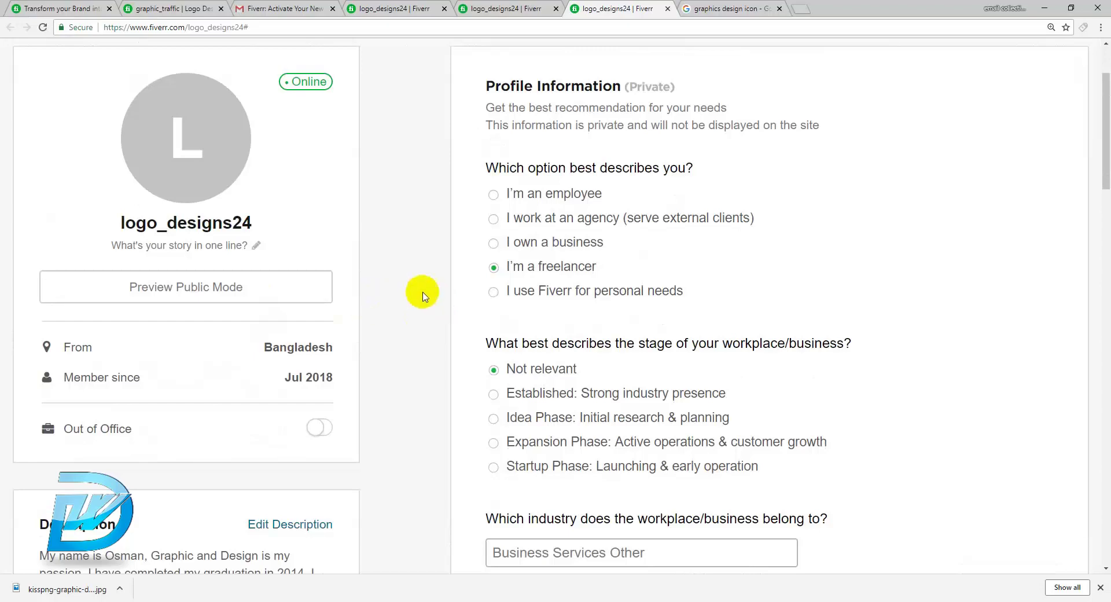
pyautogui.scroll(-5, 424, 295)
pyautogui.scroll(4, 433, 295)
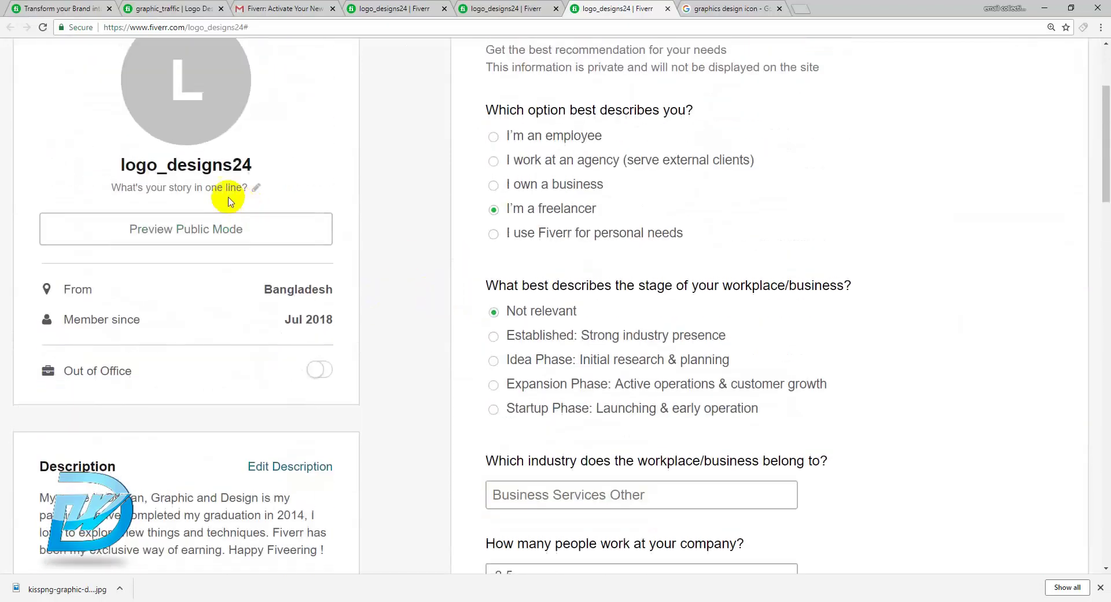
pyautogui.click(256, 187)
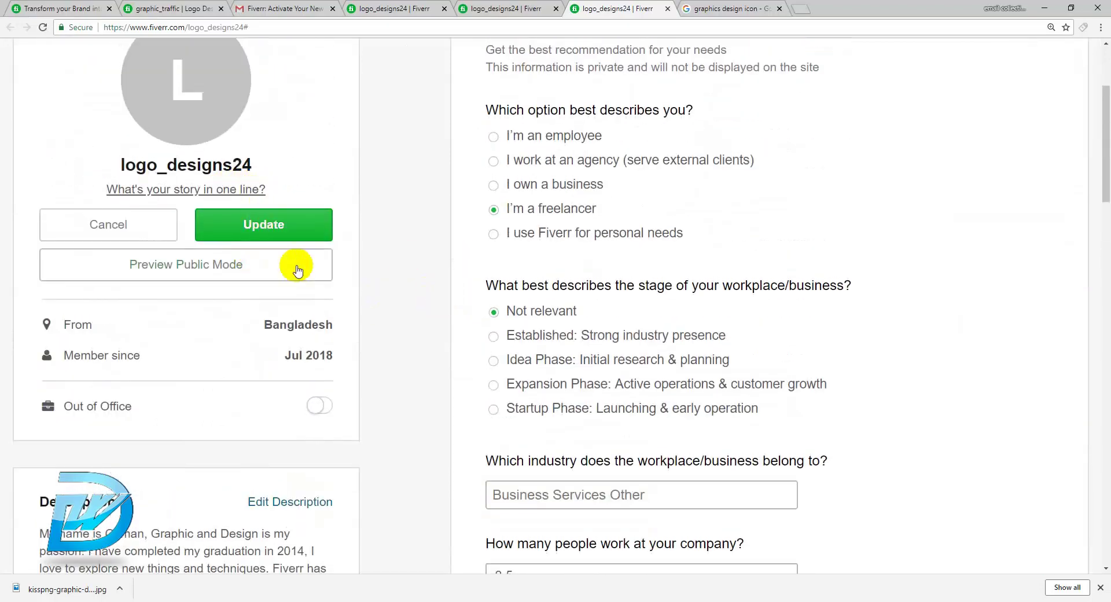
pyautogui.click(266, 227)
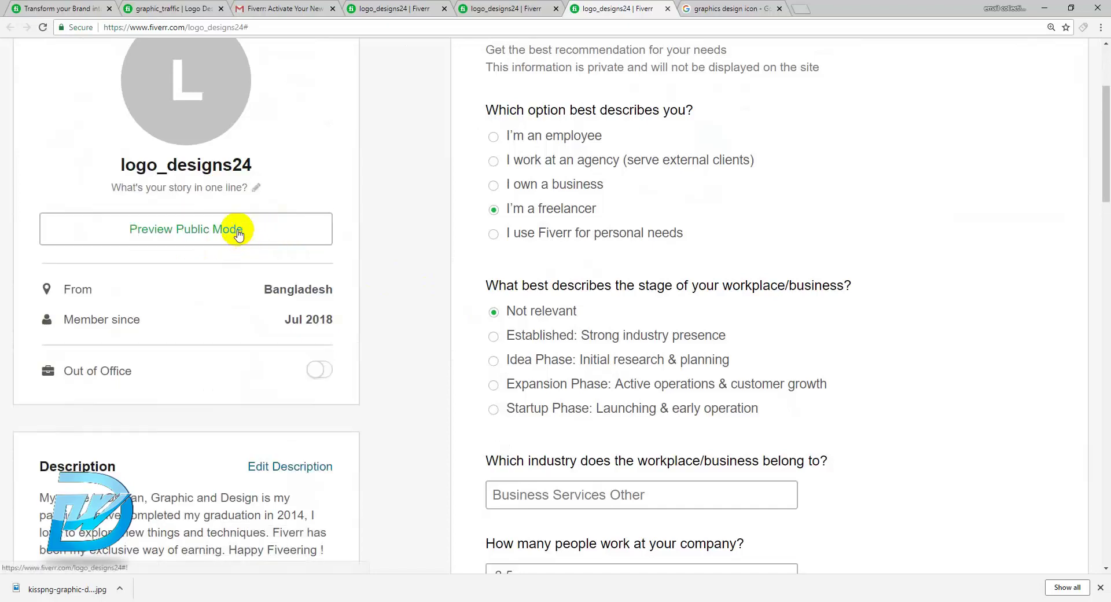
# Step: Preview the profile as the public sees it, then return to profile editing
pyautogui.click(238, 232)
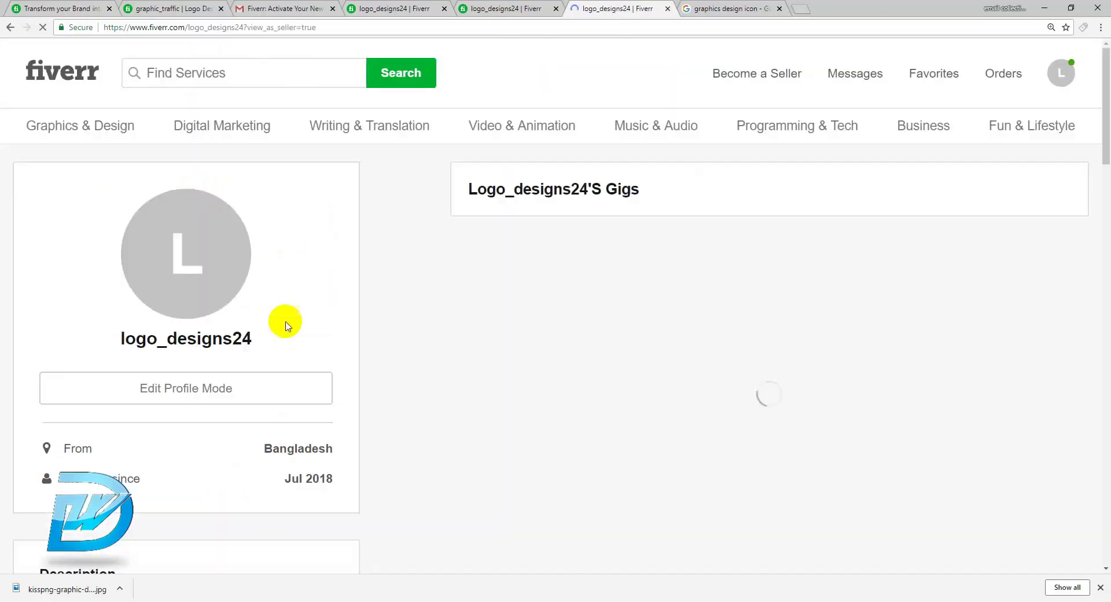
pyautogui.scroll(-2, 312, 315)
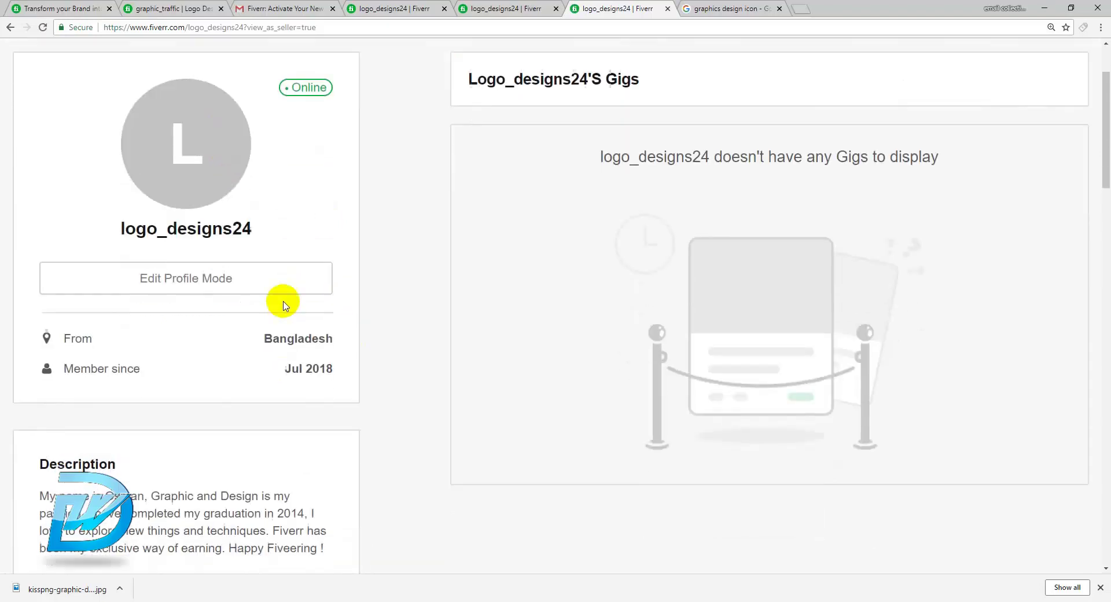
pyautogui.click(206, 273)
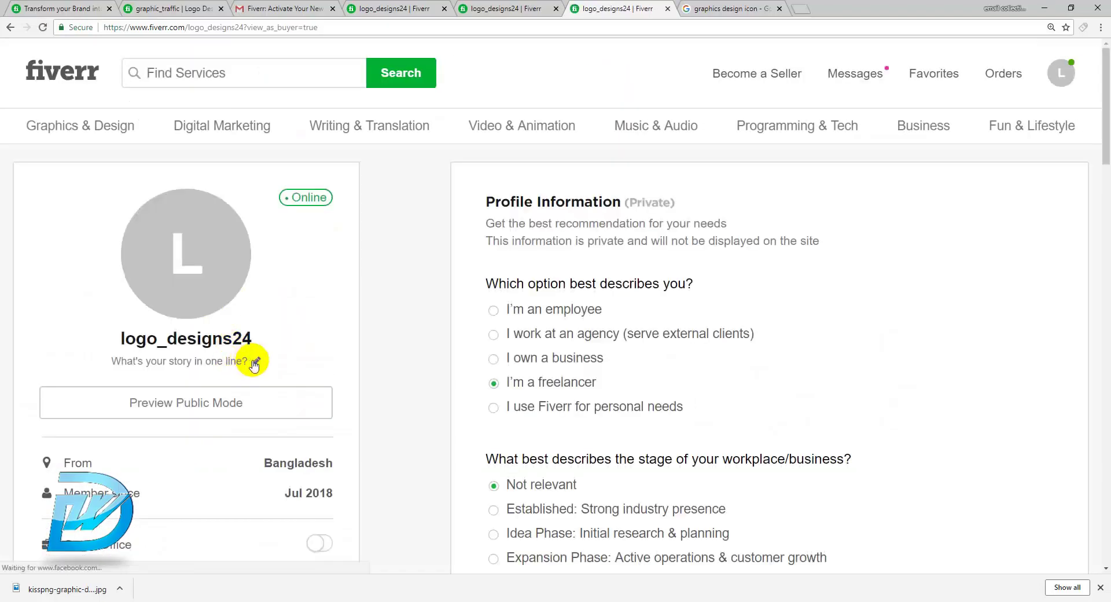
# Step: Replace the placeholder of the one-line story under the username with "Get unique Graphics Design Work" and save it
pyautogui.click(255, 362)
pyautogui.doubleClick(229, 363)
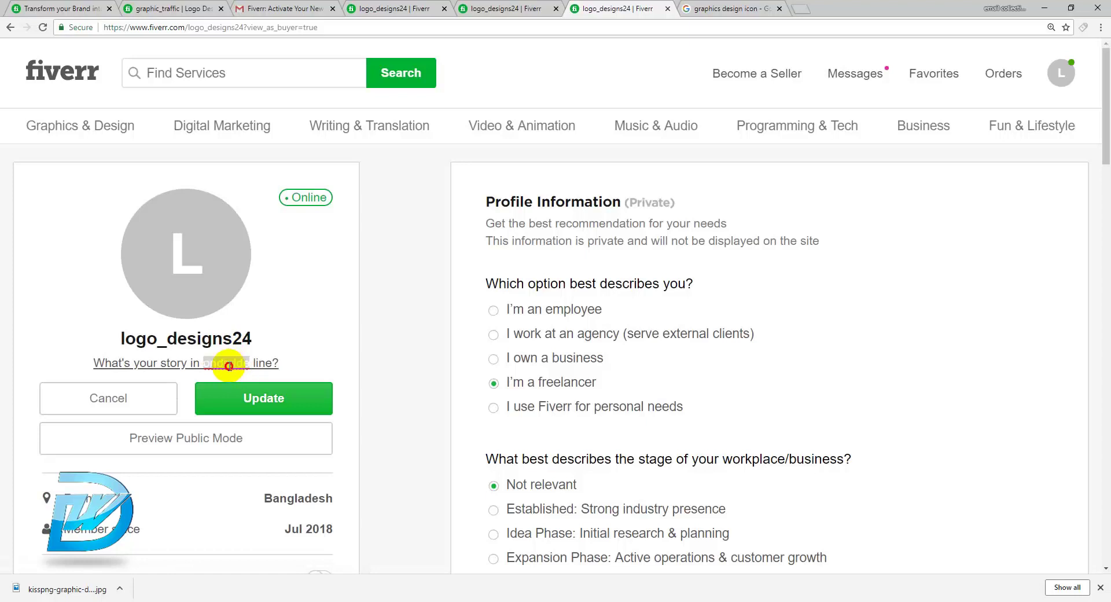
pyautogui.tripleClick(229, 364)
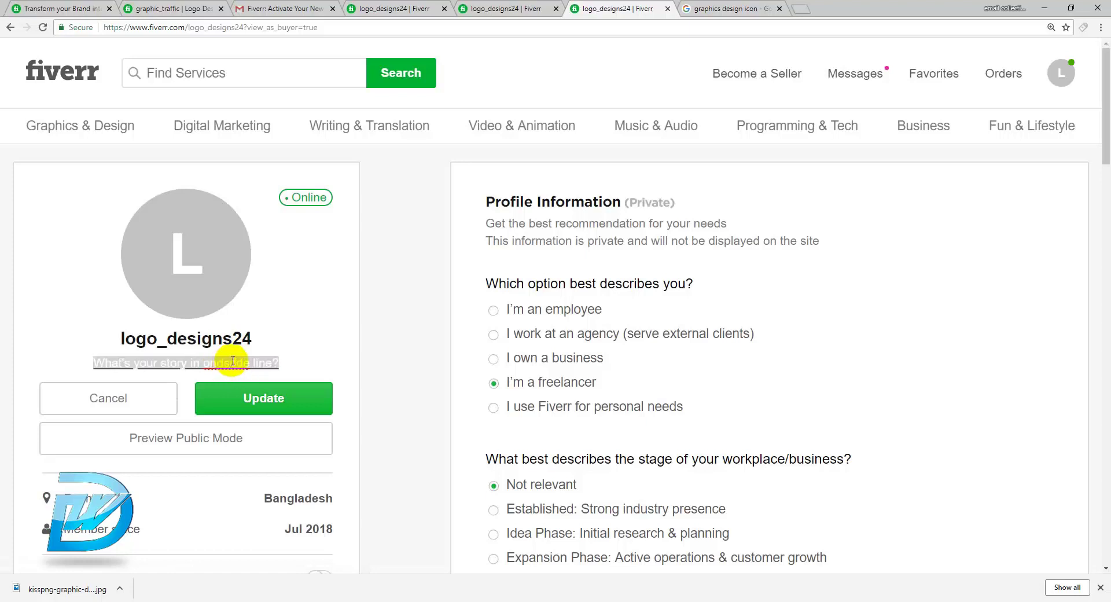
pyautogui.write('Ge')
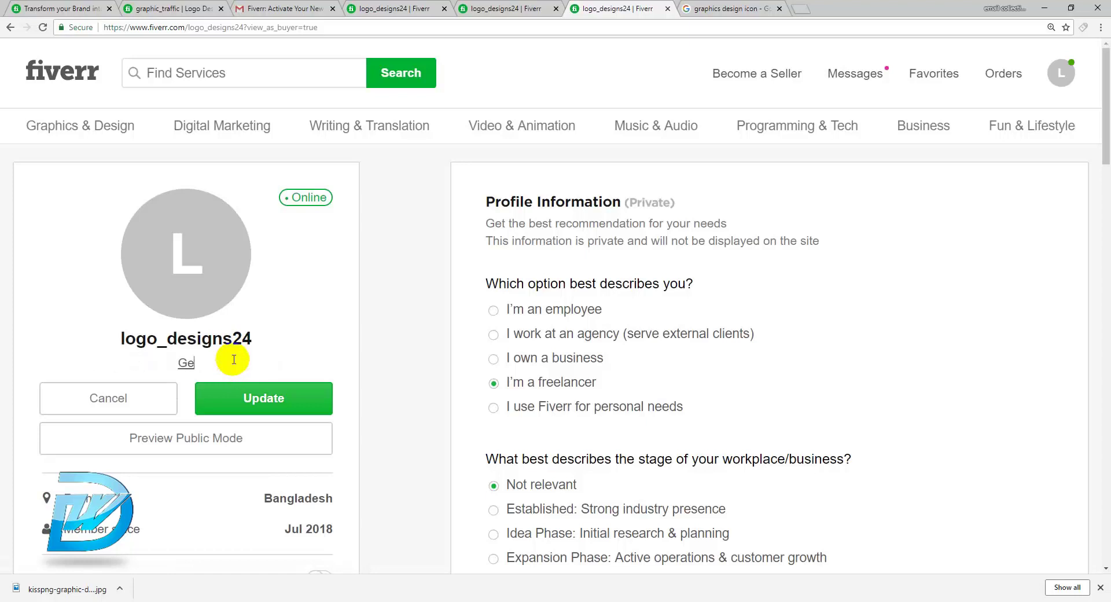
pyautogui.write('t unique Graphic')
pyautogui.press('BackSpace')
pyautogui.press('BackSpace')
pyautogui.press('BackSpace')
pyautogui.press('BackSpace')
pyautogui.press('BackSpace')
pyautogui.press('BackSpace')
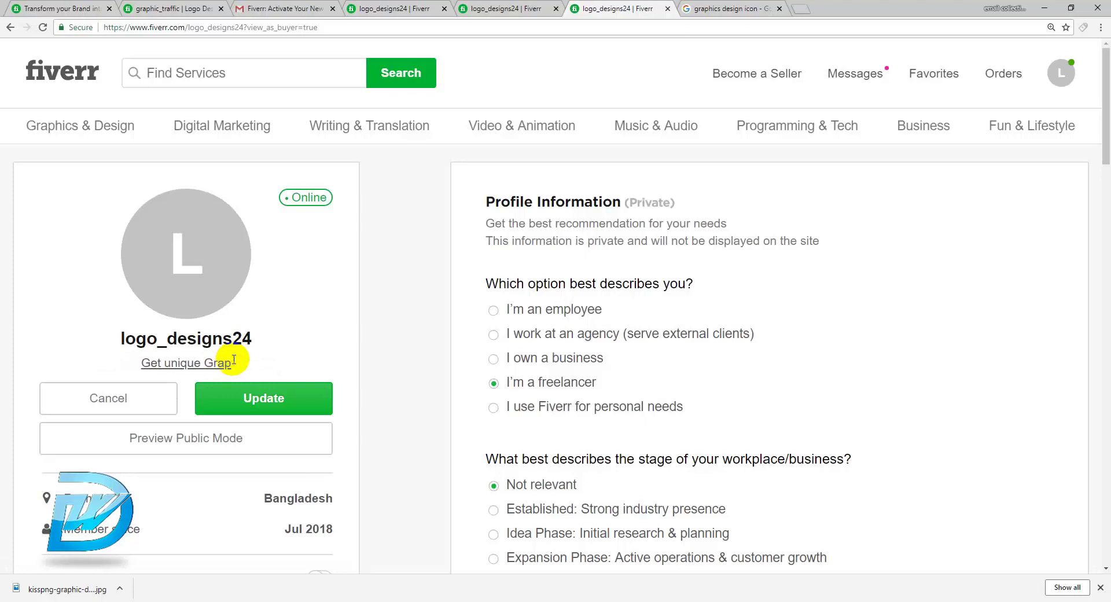
pyautogui.write('raphics ')
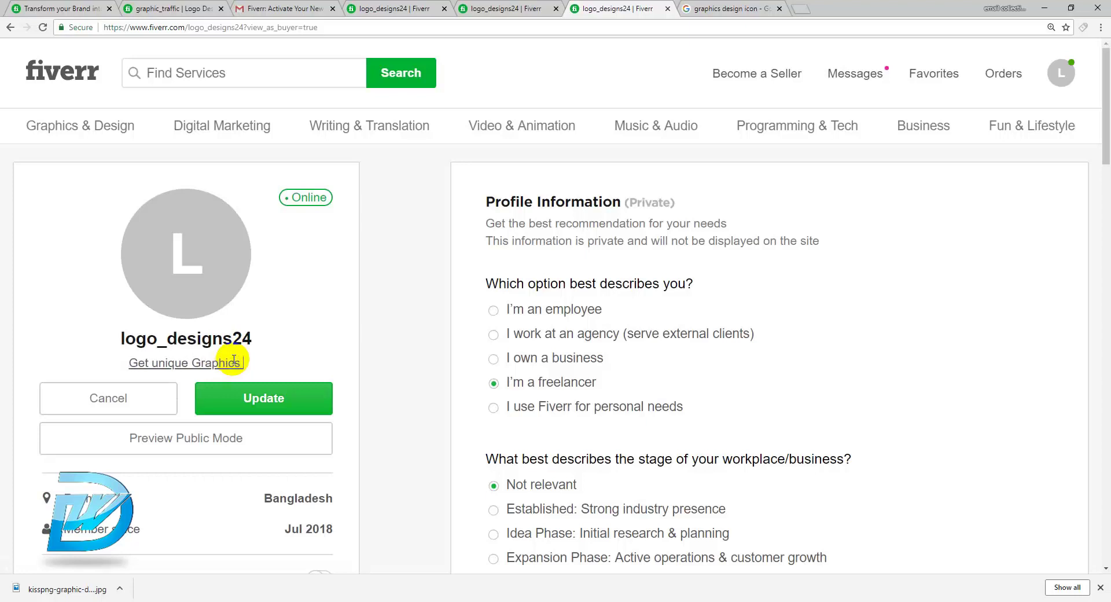
pyautogui.write('design Work')
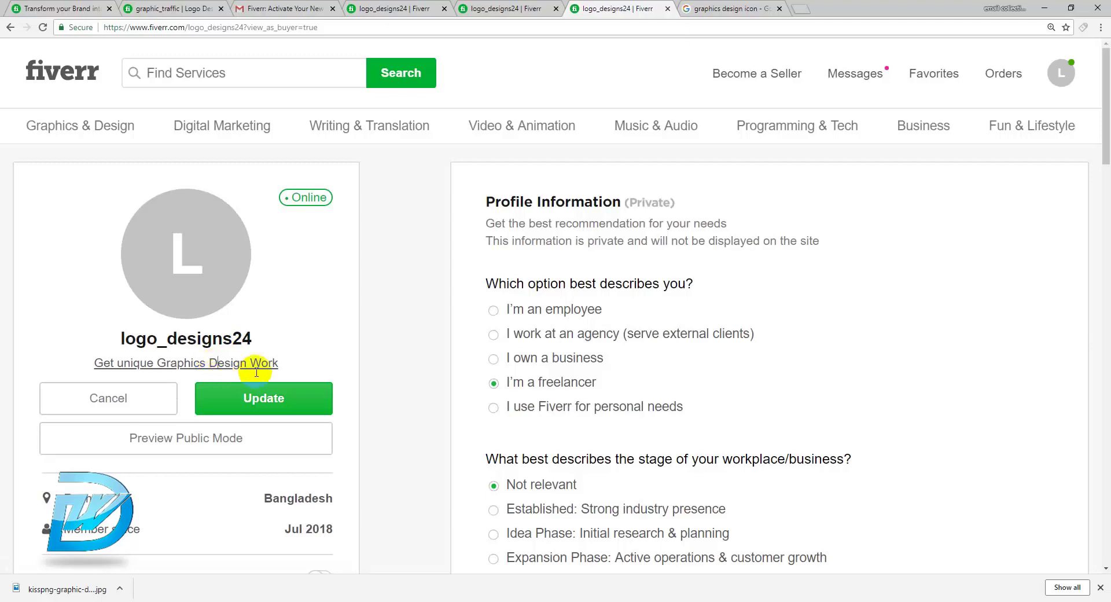
pyautogui.click(288, 404)
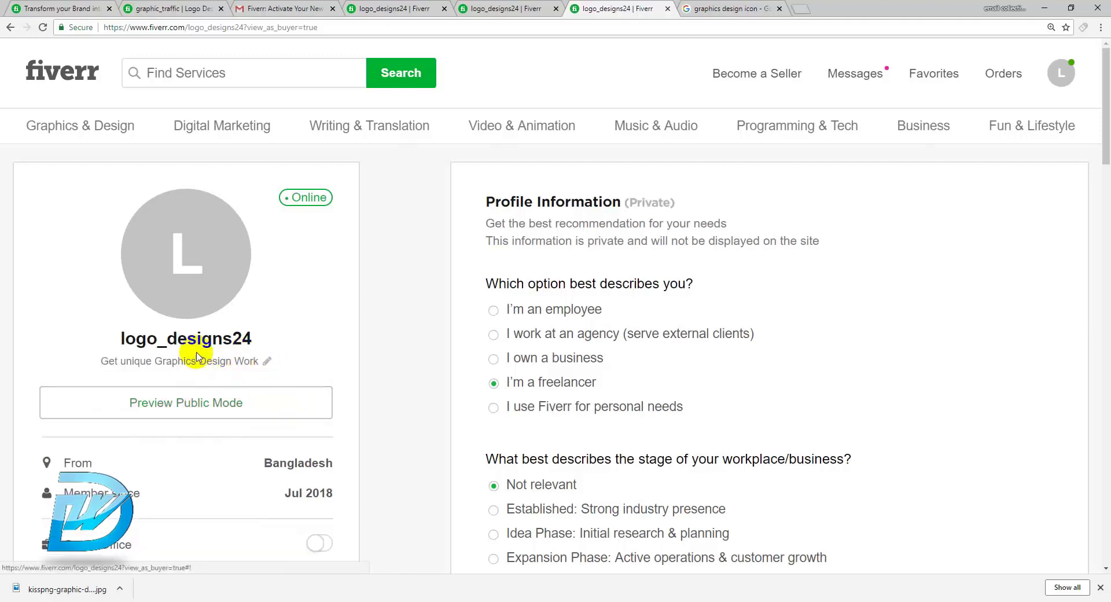
pyautogui.scroll(-4, 228, 322)
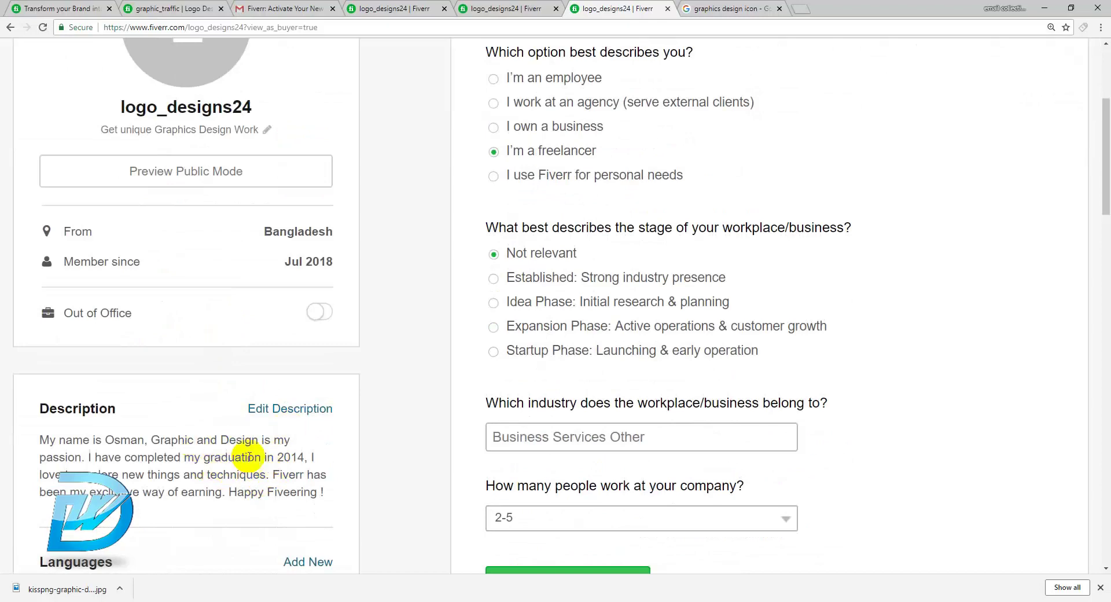
pyautogui.scroll(4, 749, 426)
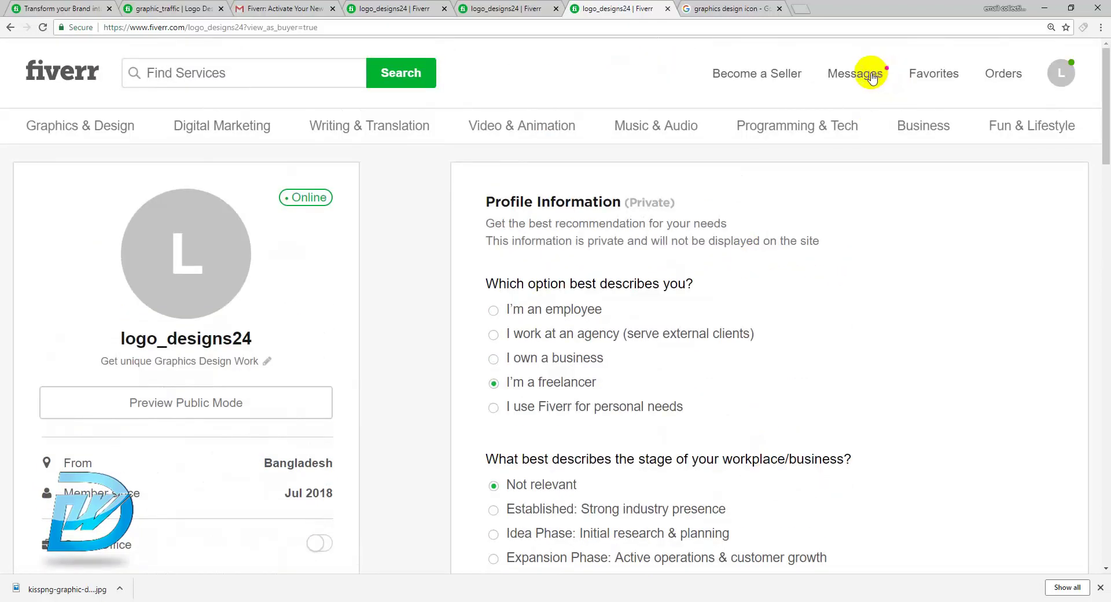
pyautogui.doubleClick(301, 198)
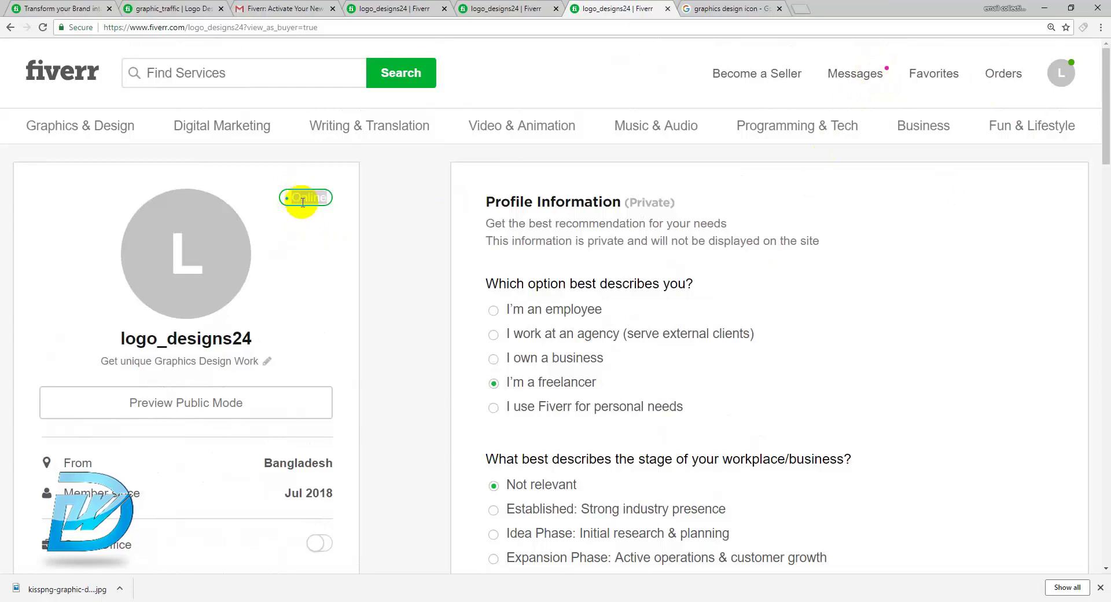